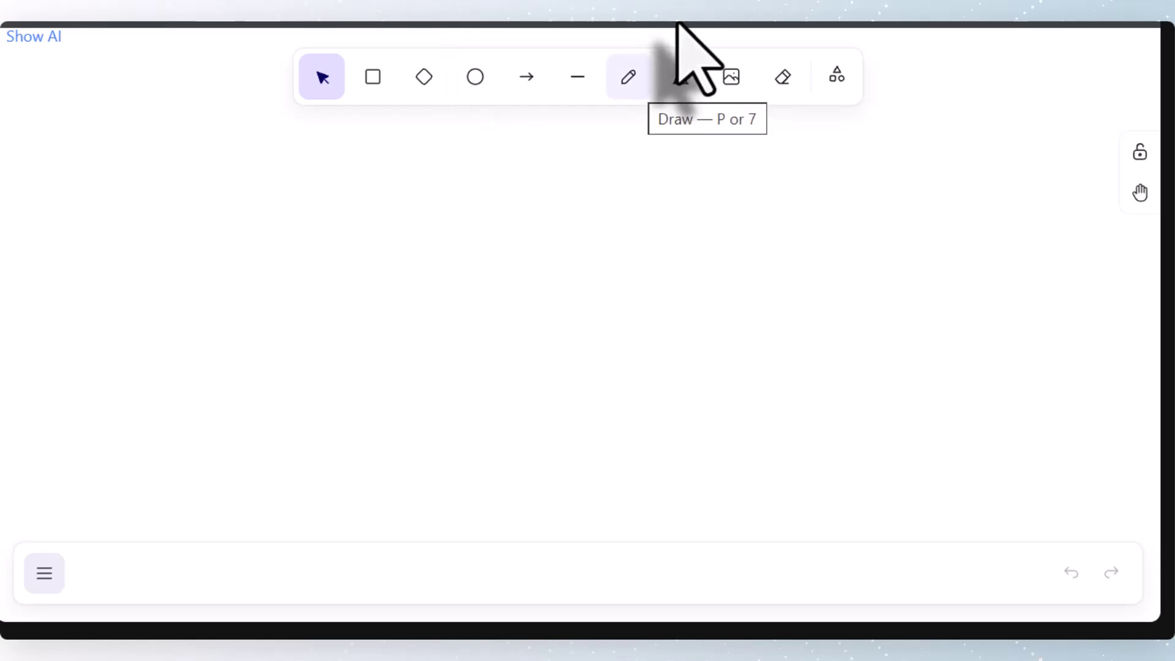
Select the pencil (Draw) tool from the top toolbar for freehand sketching.
click(634, 81)
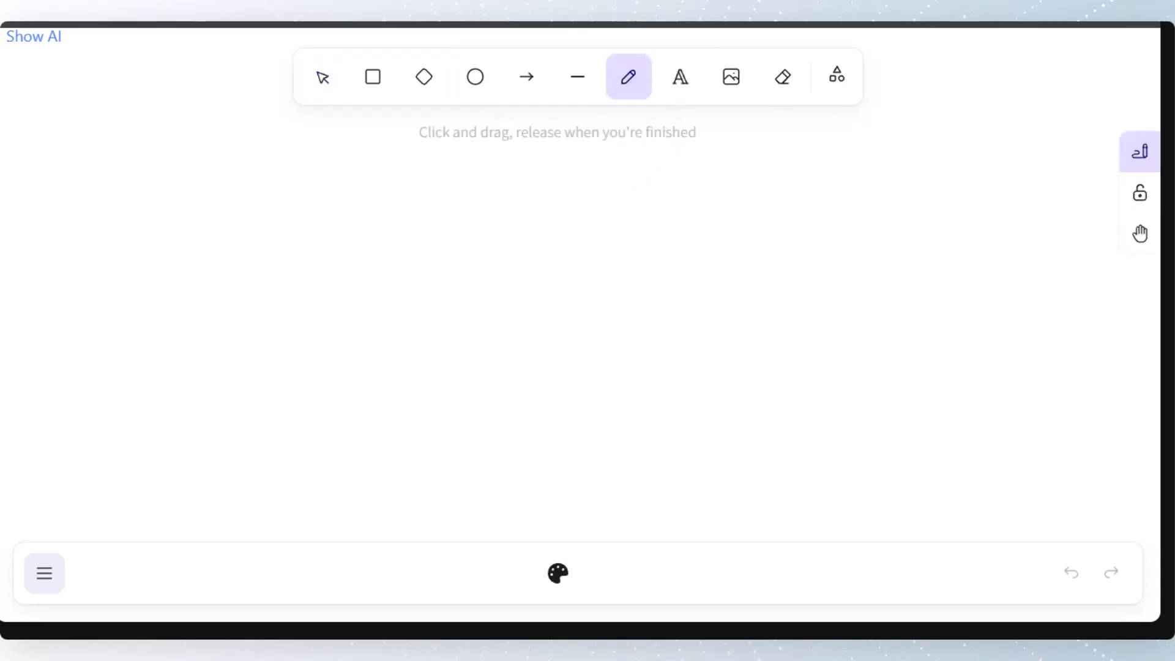
Handwrite a heading across the top of the canvas.
click(183, 80)
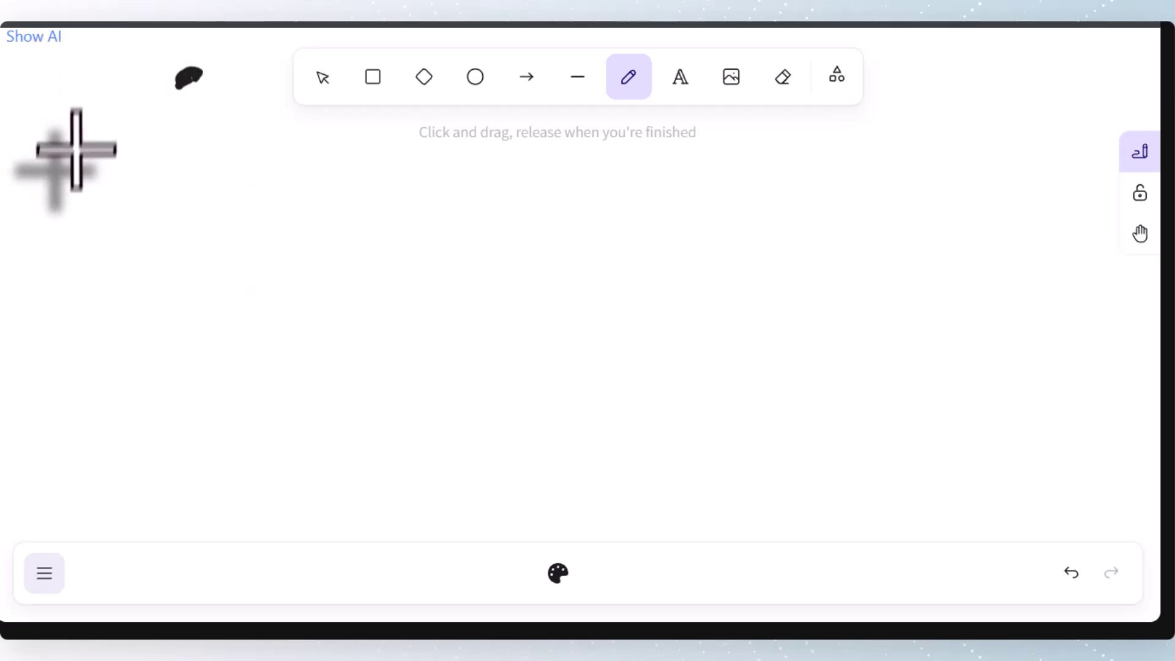
drag(93, 132, 150, 166)
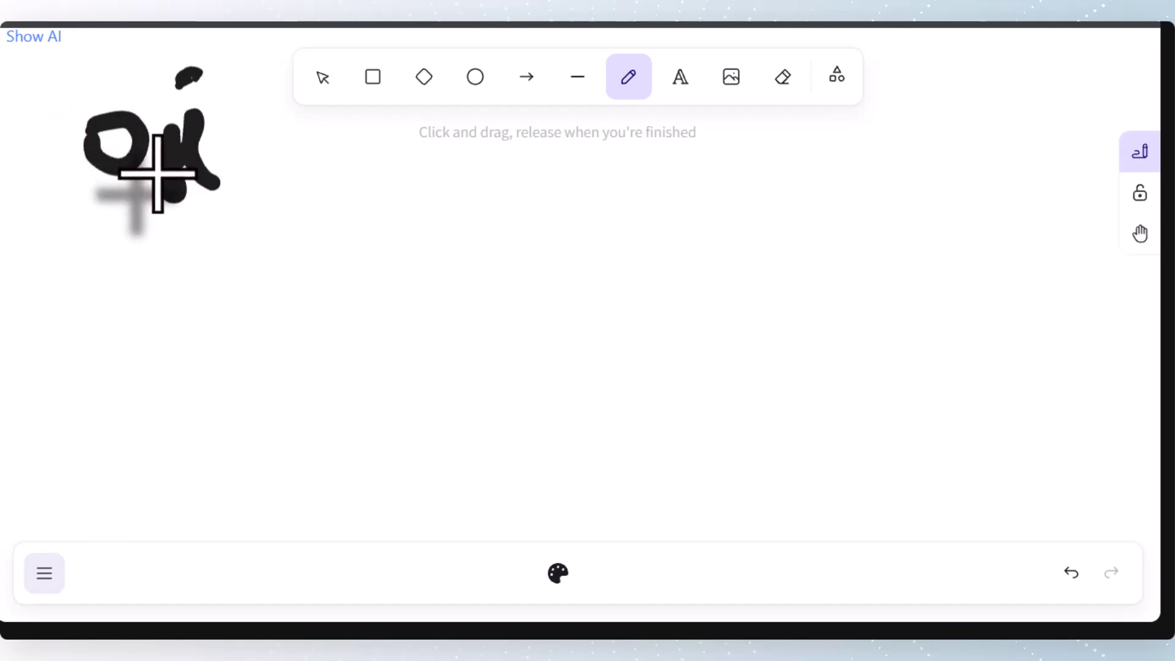
drag(315, 152, 371, 133)
click(281, 83)
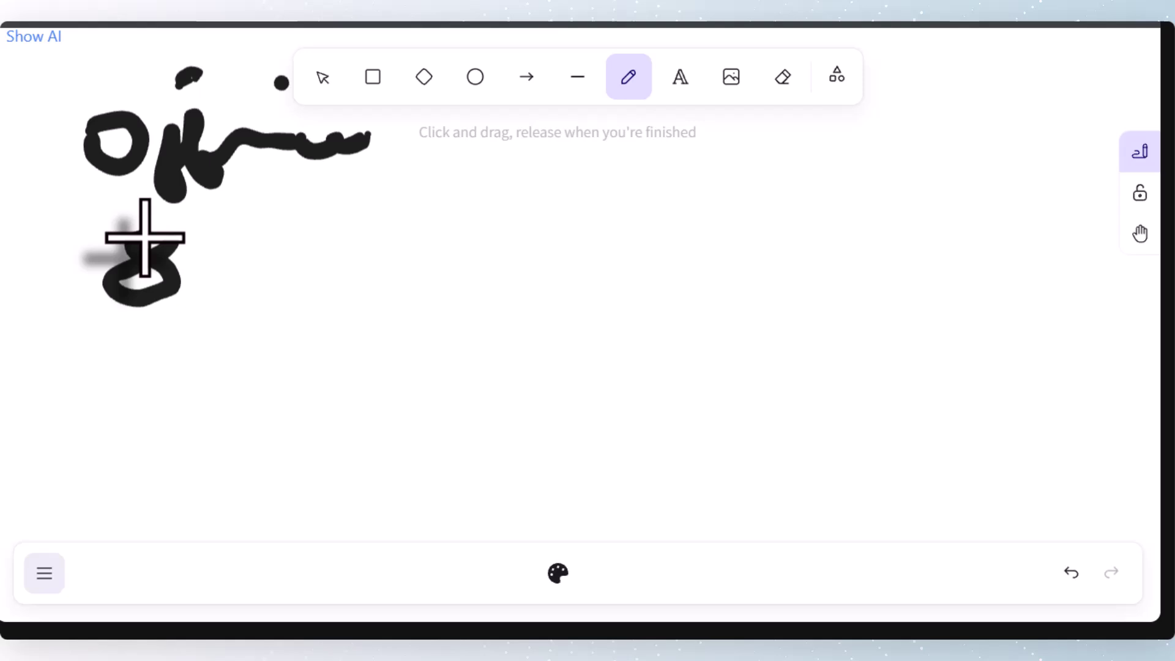
Write 80 HR over a long fraction line, 2 WK beneath it, and a vertical divider.
drag(144, 238, 165, 223)
mouse_move(245, 221)
mouse_down()
mouse_move(210, 231)
mouse_move(260, 236)
mouse_up()
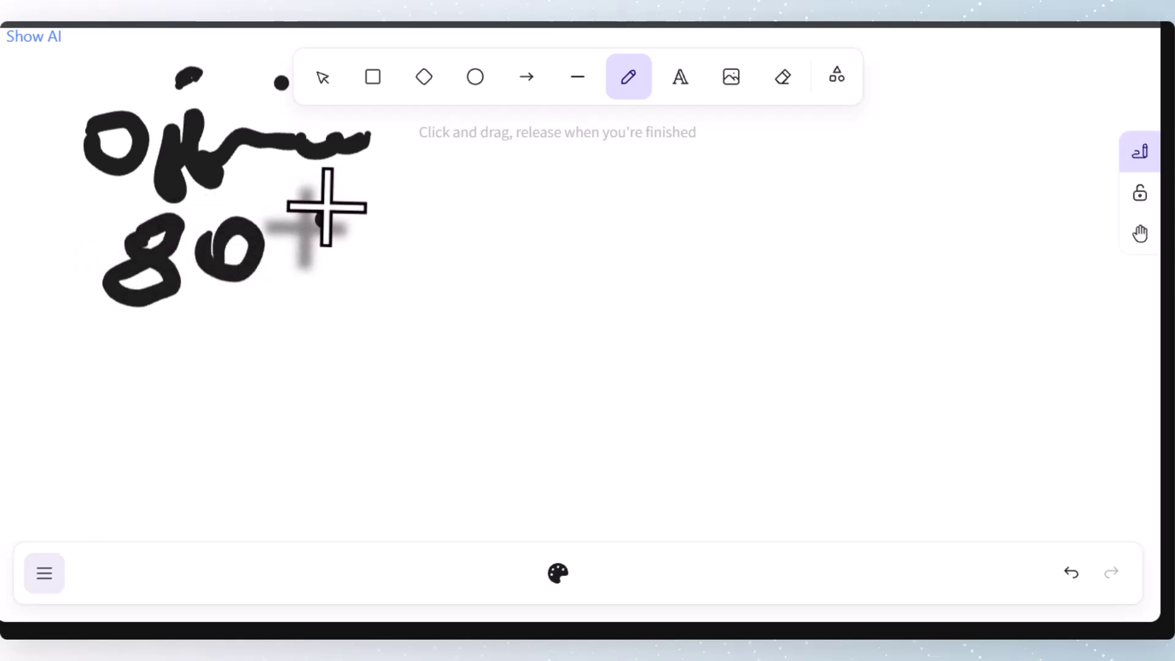
mouse_move(326, 208)
mouse_down()
mouse_move(304, 291)
mouse_move(343, 285)
mouse_up()
mouse_move(375, 202)
mouse_down()
mouse_move(376, 236)
mouse_move(422, 245)
mouse_up()
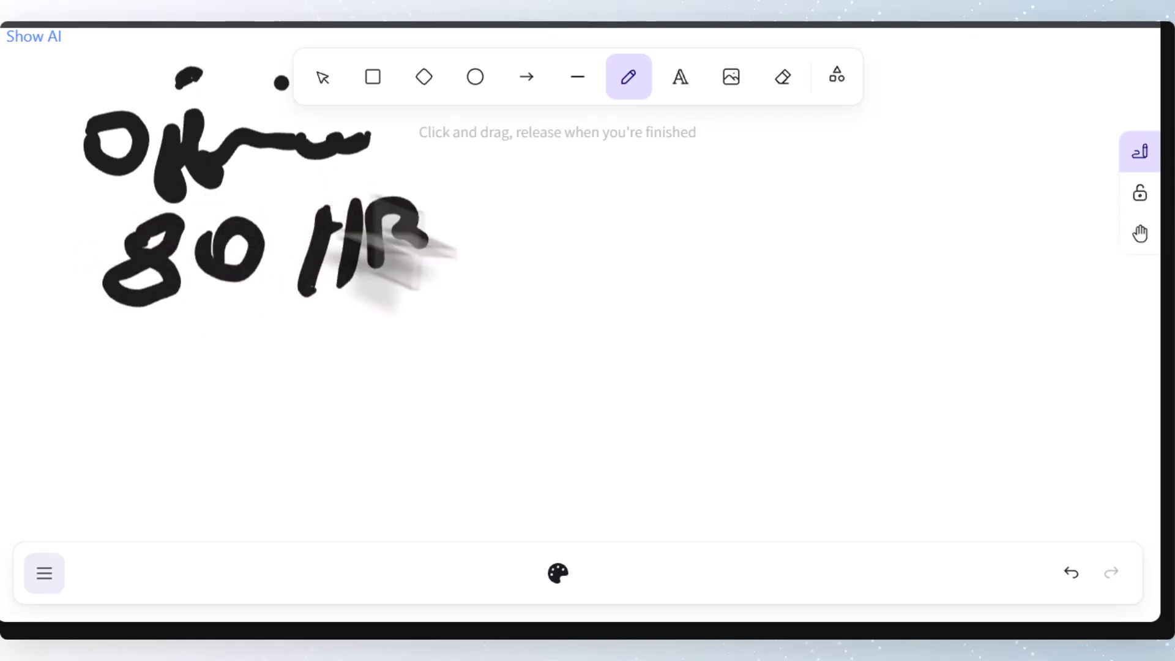
mouse_move(92, 340)
mouse_down()
mouse_move(674, 318)
mouse_move(1108, 349)
mouse_up()
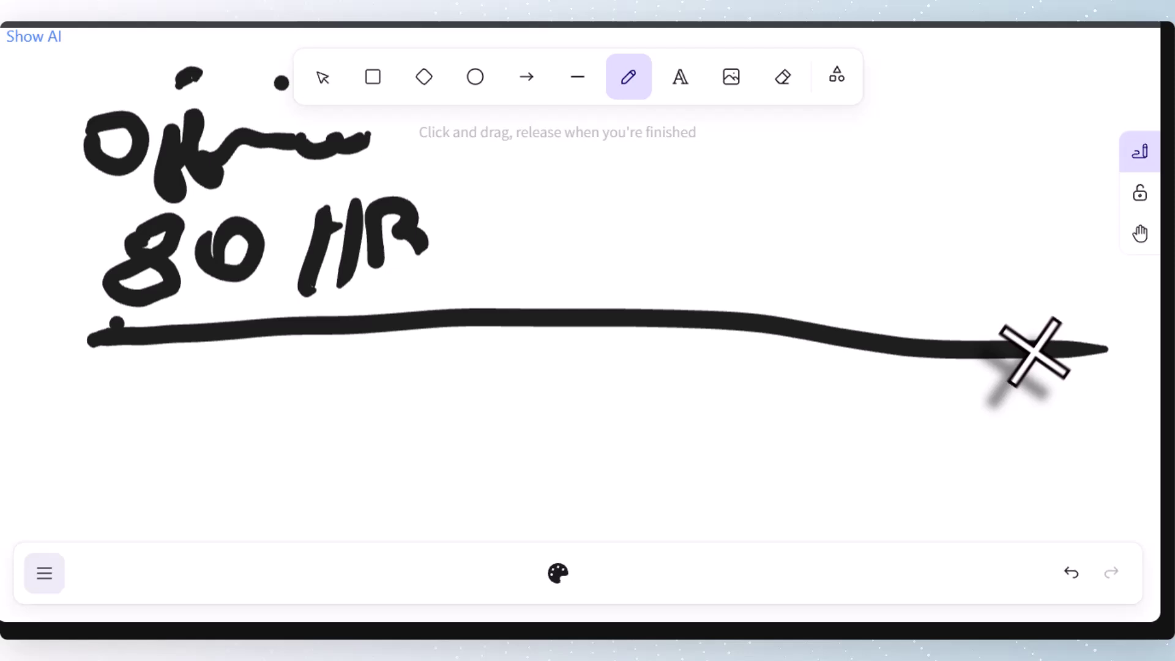
mouse_move(183, 381)
mouse_down()
mouse_move(161, 364)
mouse_move(211, 404)
mouse_up()
drag(284, 400, 249, 405)
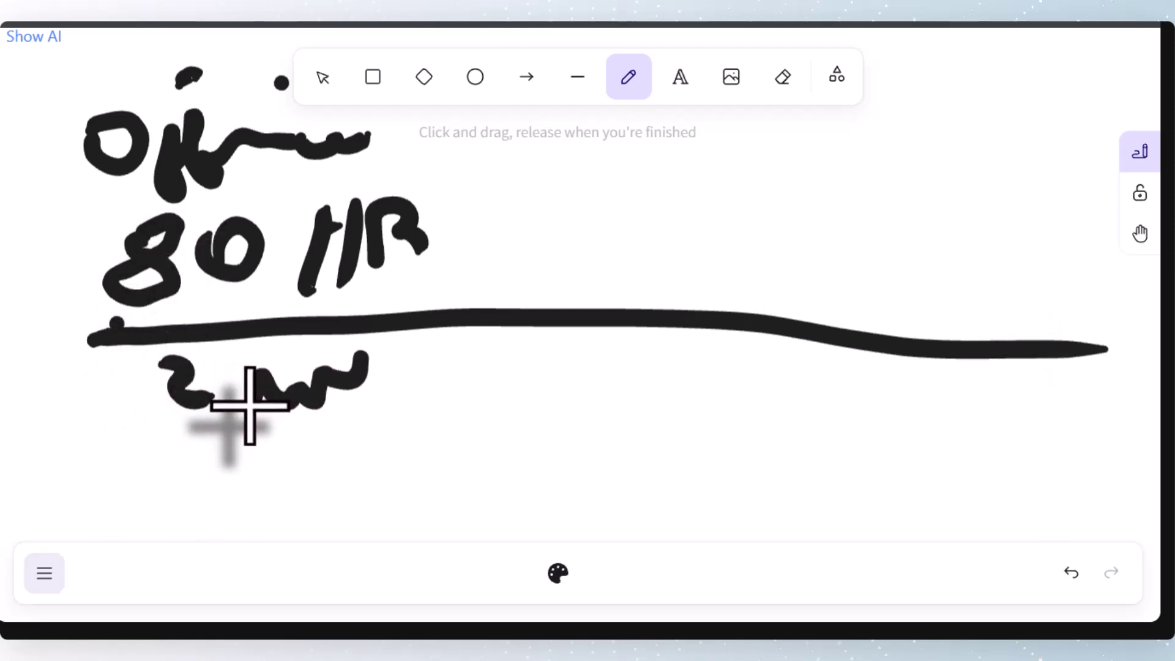
drag(249, 405, 416, 427)
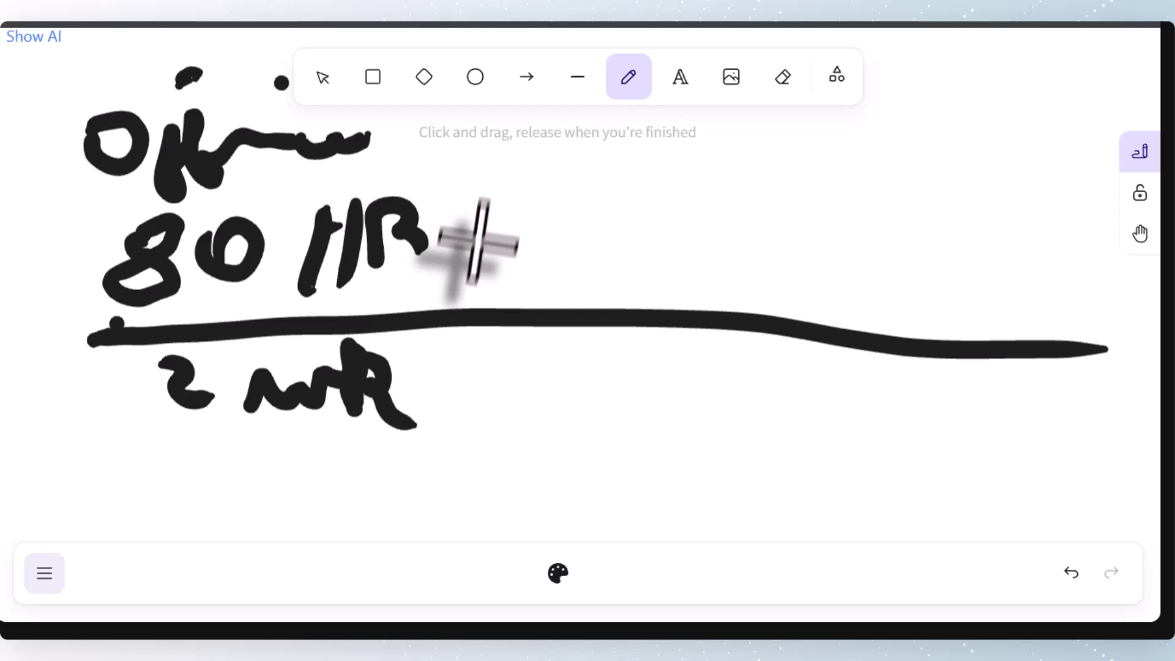
drag(463, 179, 447, 438)
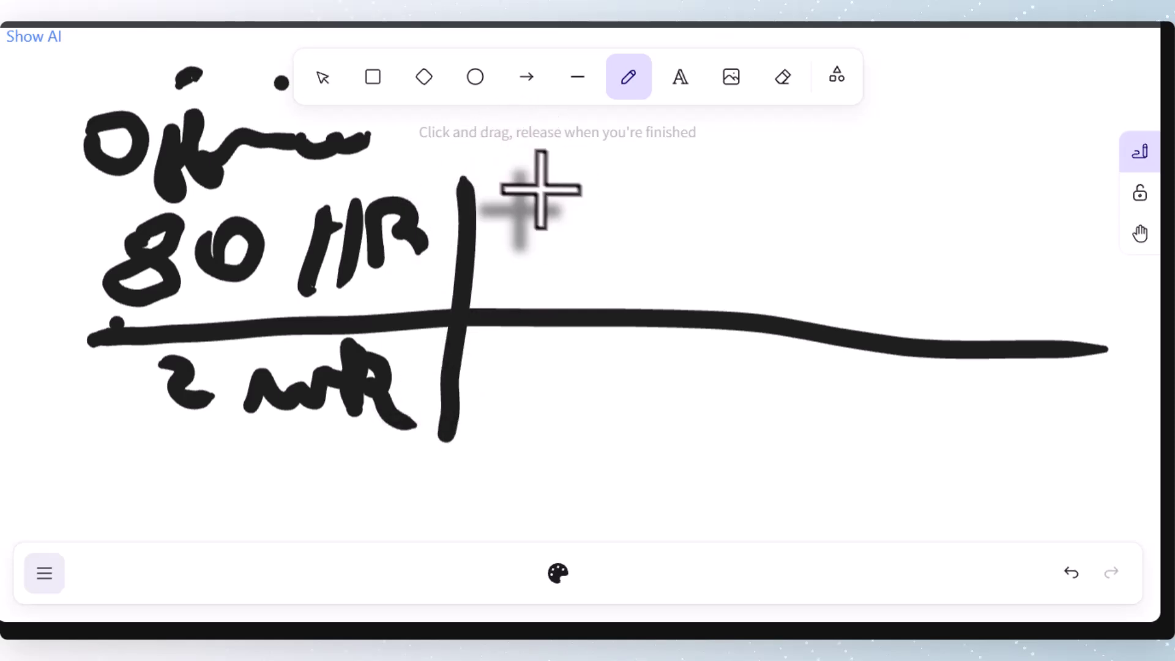
Write the second factor, 52 WK over YR, right of the divider.
drag(527, 231, 498, 287)
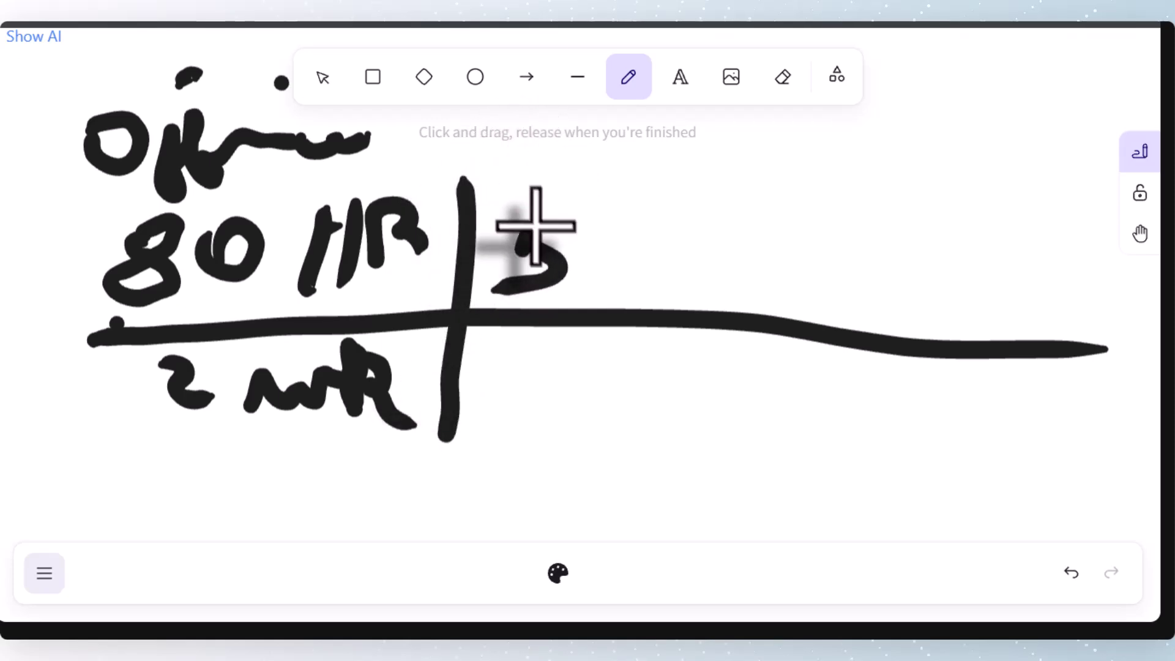
mouse_move(534, 219)
mouse_down()
mouse_move(580, 214)
mouse_move(630, 277)
mouse_up()
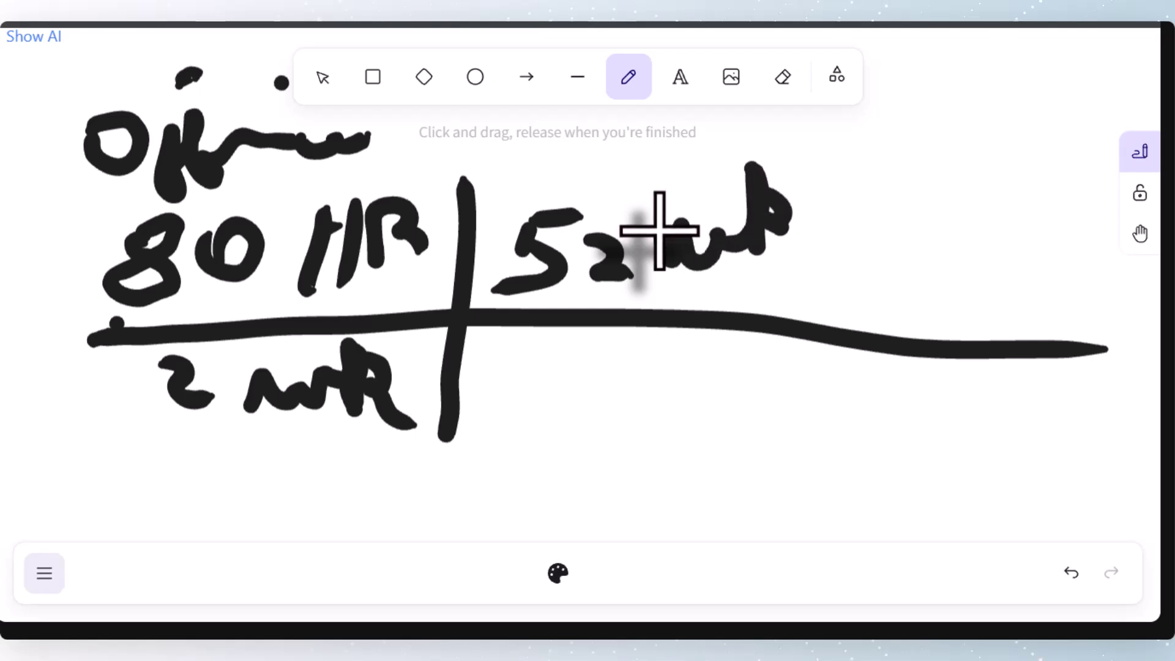
drag(786, 226, 832, 260)
drag(566, 342, 643, 330)
drag(606, 371, 602, 436)
mouse_move(680, 349)
mouse_down()
mouse_move(680, 403)
mouse_move(761, 407)
mouse_up()
Cross out WK under the 2, strike the 2 and 80, and note the reduced value.
drag(286, 428, 413, 346)
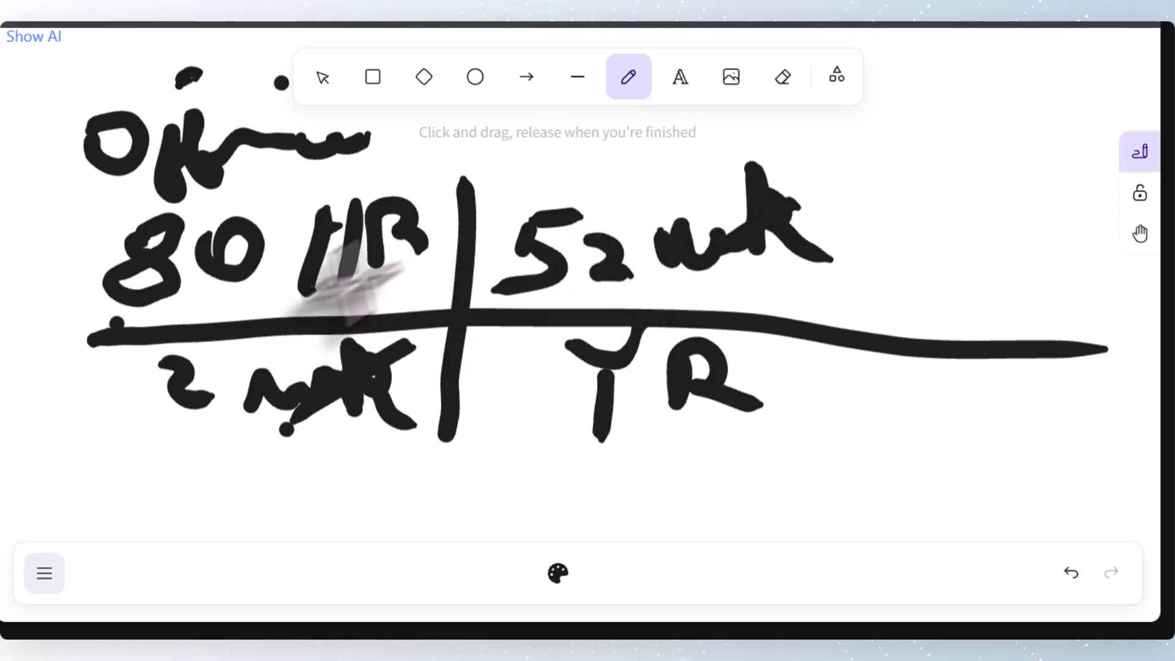
drag(184, 392, 257, 333)
drag(91, 300, 261, 217)
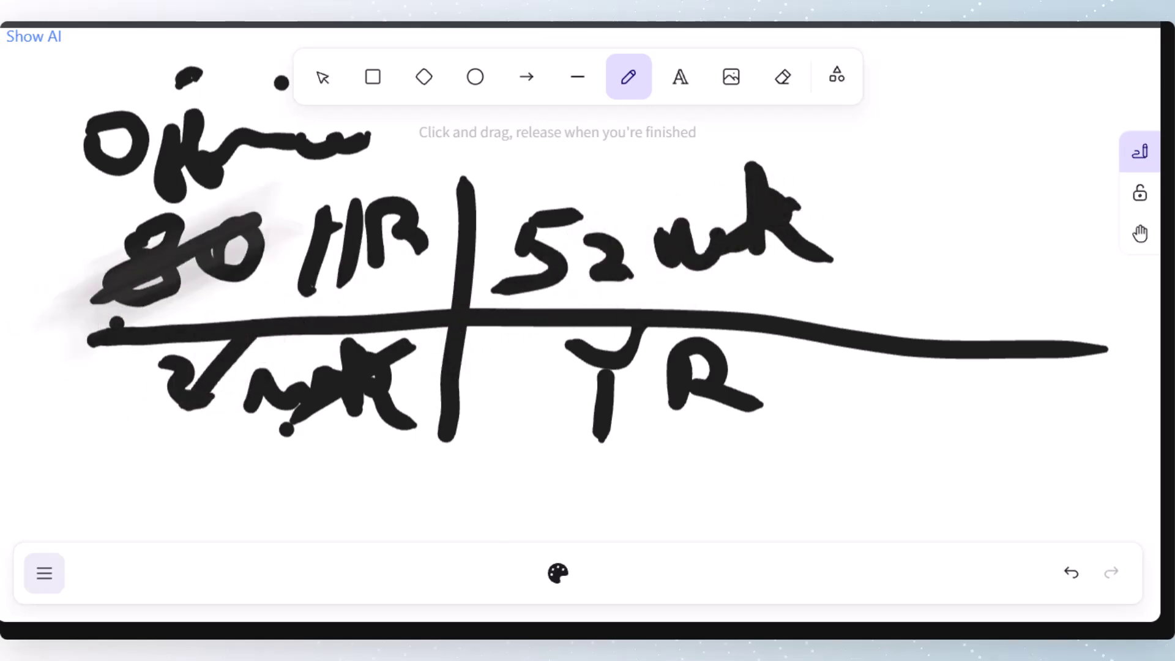
mouse_move(40, 254)
mouse_down()
mouse_move(62, 274)
mouse_move(97, 183)
mouse_up()
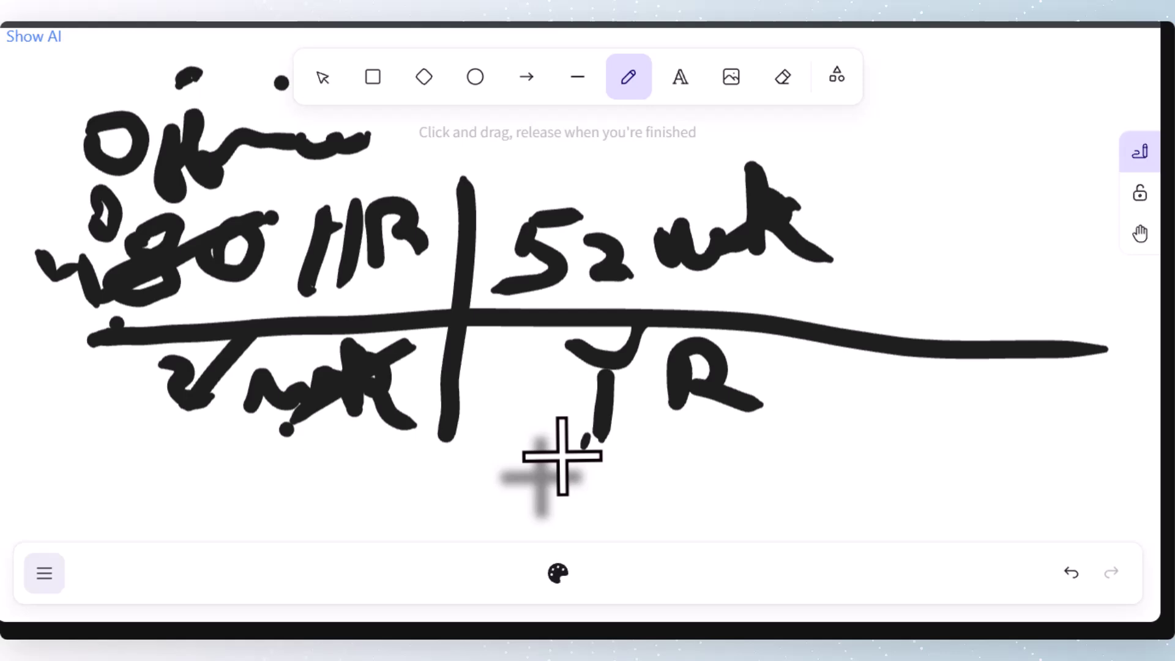
Slash the WK beside 52 and write the result 2080 HR/YR below.
mouse_move(560, 454)
mouse_down()
mouse_move(587, 465)
mouse_move(617, 520)
mouse_up()
mouse_move(643, 459)
mouse_down()
mouse_move(783, 470)
mouse_move(836, 443)
mouse_move(850, 413)
mouse_up()
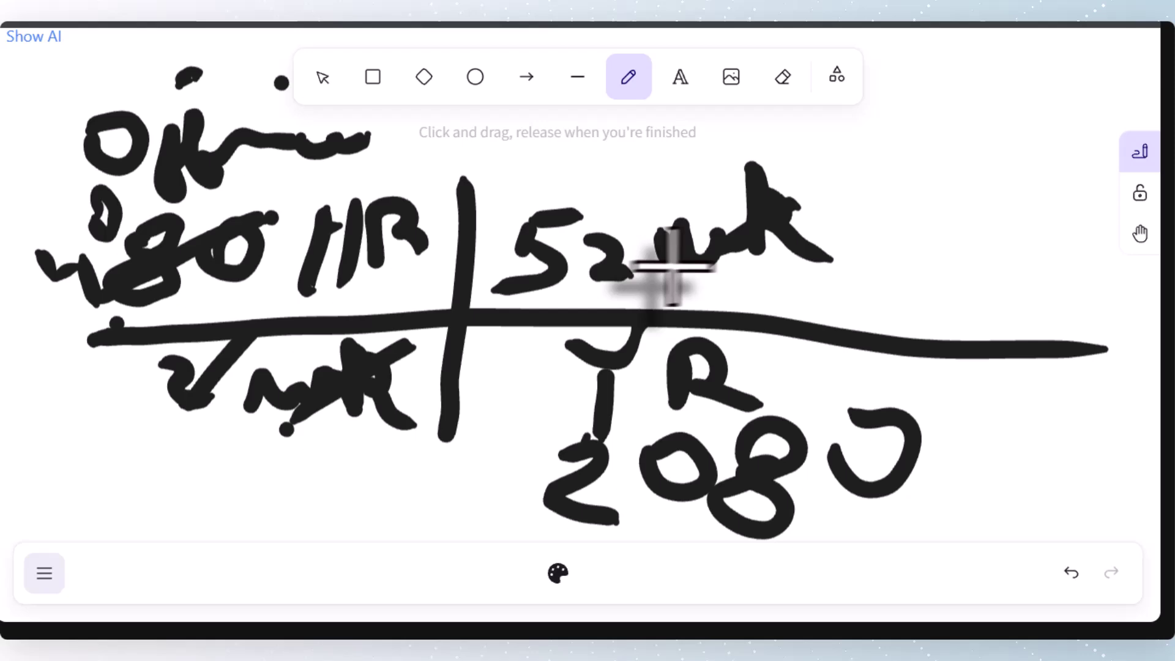
drag(827, 153, 664, 268)
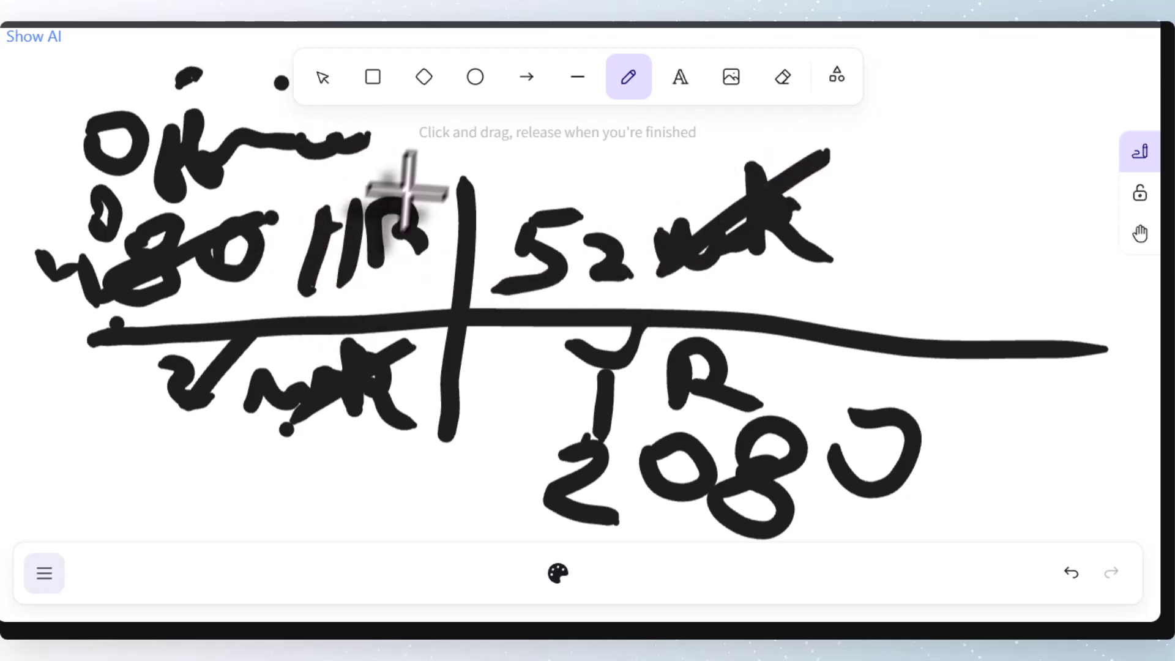
drag(928, 427, 916, 506)
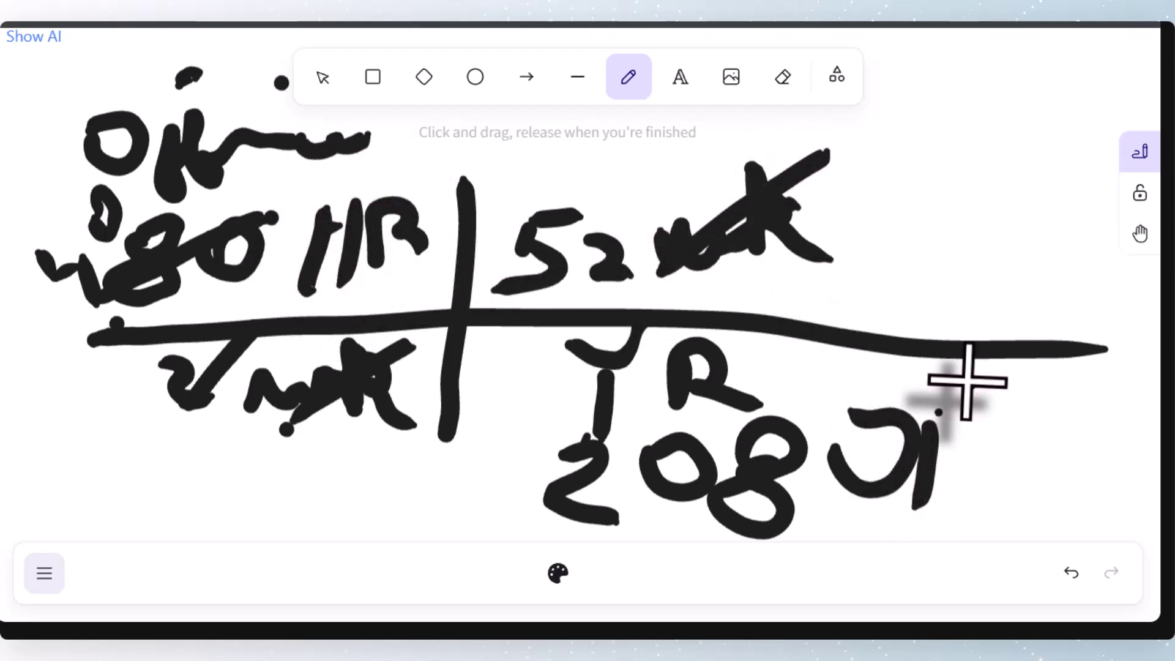
drag(965, 380, 966, 465)
mouse_move(923, 393)
mouse_down()
mouse_move(992, 399)
mouse_move(1009, 432)
mouse_up()
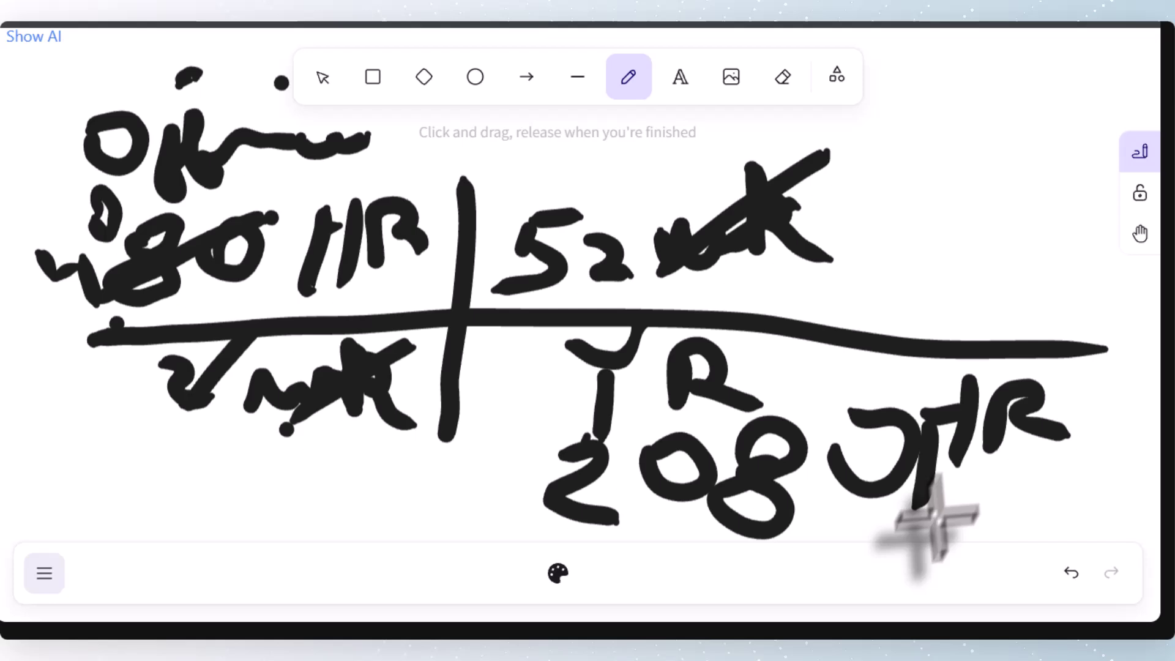
drag(930, 525, 1083, 408)
mouse_move(1049, 466)
mouse_down()
mouse_move(1028, 520)
mouse_move(1083, 450)
mouse_move(1123, 513)
mouse_up()
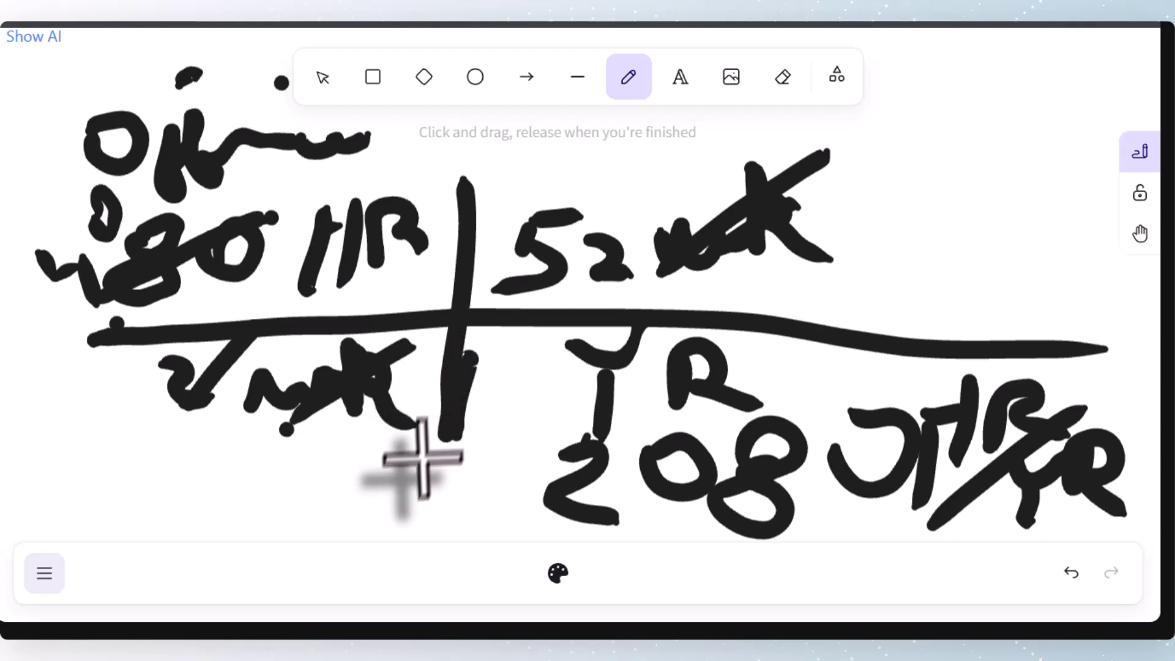
On fresh canvas lower down, handwrite the sum 48 + 36.
scroll(422, 468, down, 3)
scroll(423, 469, down, 3)
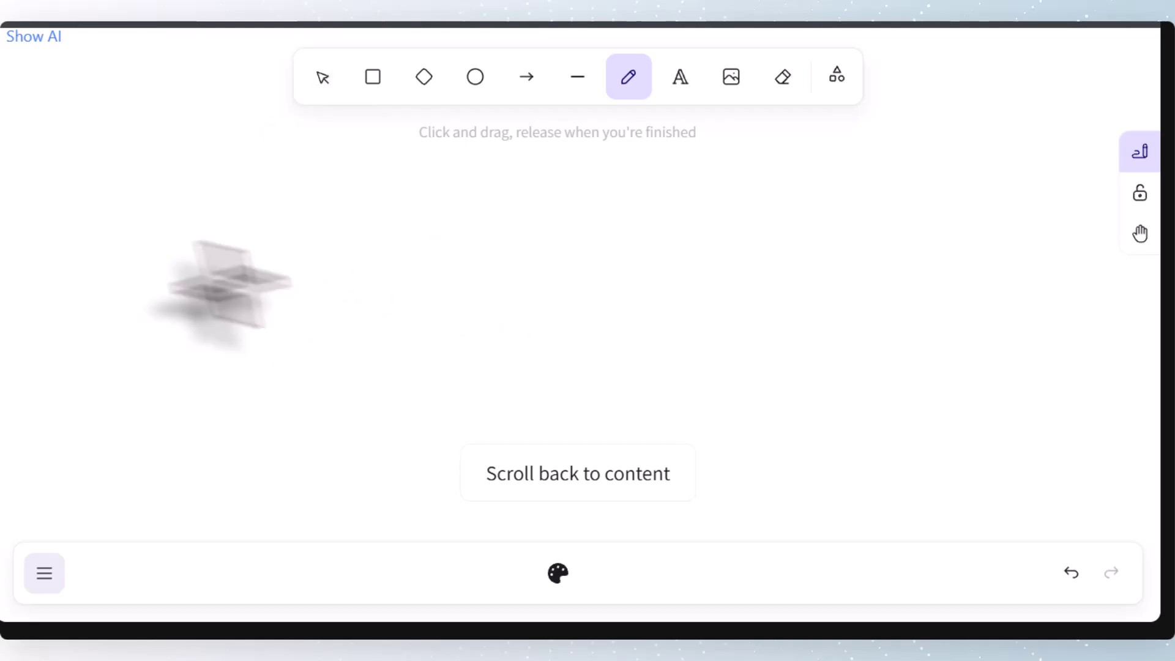
mouse_move(157, 175)
mouse_down()
mouse_move(191, 208)
mouse_move(201, 174)
mouse_move(197, 239)
mouse_up()
drag(294, 190, 313, 178)
mouse_move(408, 183)
mouse_down()
mouse_move(384, 217)
mouse_move(443, 208)
mouse_up()
mouse_move(463, 153)
mouse_down()
mouse_move(511, 166)
mouse_move(405, 262)
mouse_up()
drag(549, 178, 575, 236)
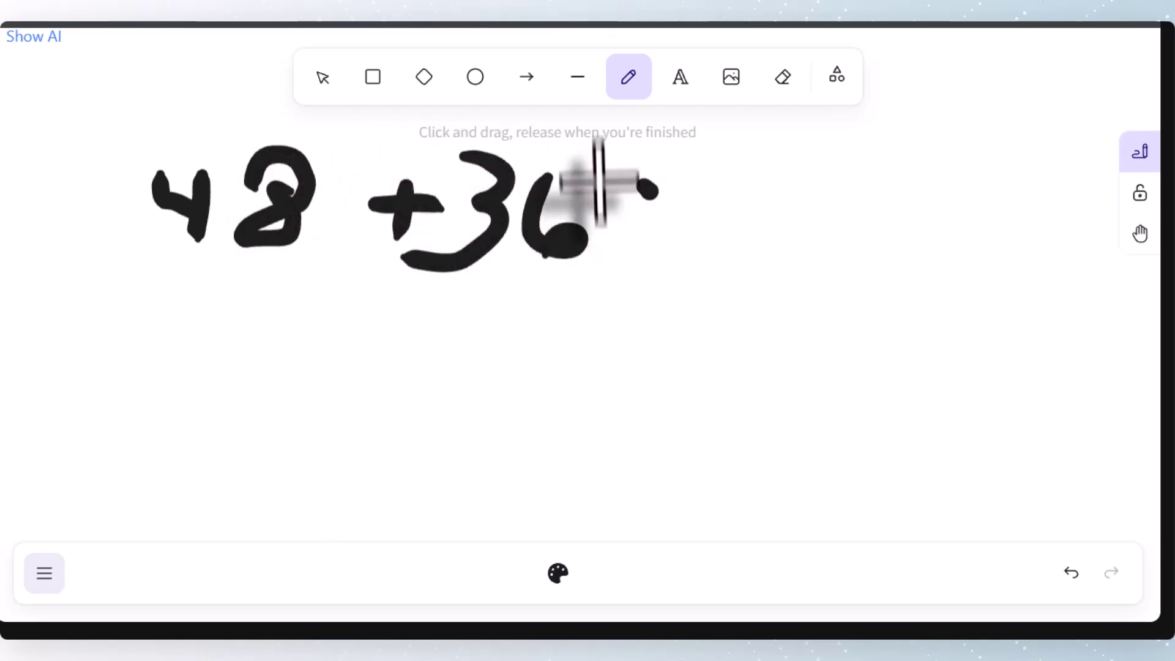
mouse_move(603, 165)
mouse_down()
mouse_move(650, 194)
mouse_move(716, 192)
mouse_move(703, 156)
mouse_move(782, 178)
mouse_move(769, 269)
mouse_up()
Write the 84 total labelled HR over a fraction bar with 2 WK beneath.
mouse_move(865, 158)
mouse_down()
mouse_move(885, 139)
mouse_move(848, 226)
mouse_up()
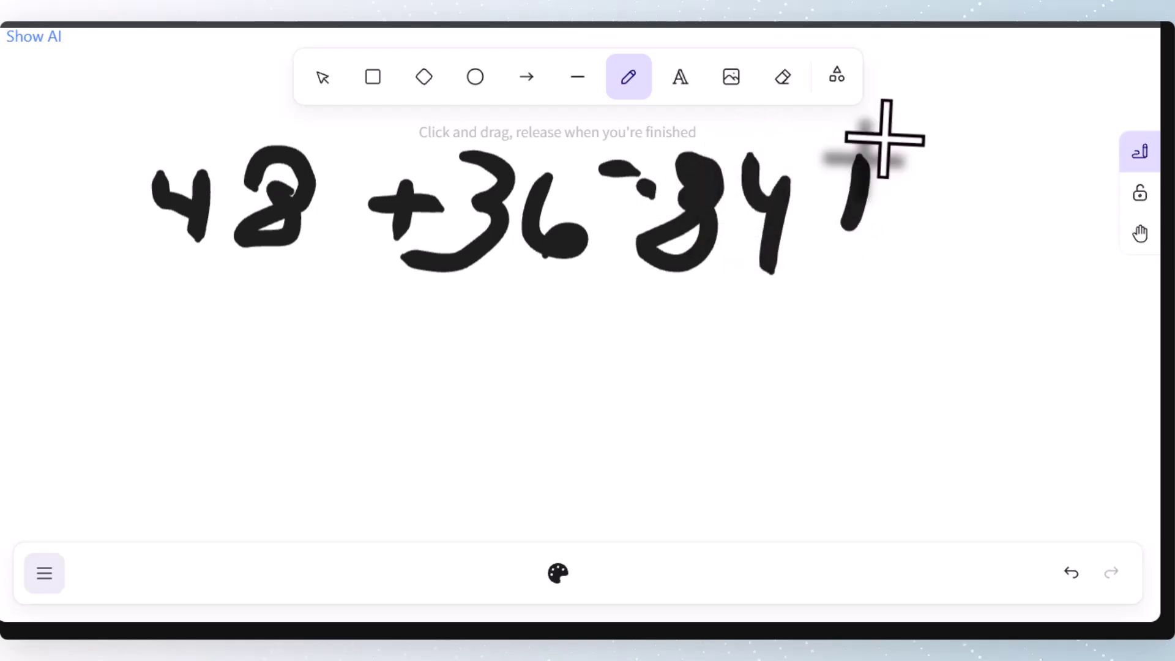
drag(885, 139, 866, 231)
mouse_move(925, 190)
mouse_down()
mouse_move(924, 138)
mouse_move(1006, 217)
mouse_up()
drag(1009, 235, 796, 287)
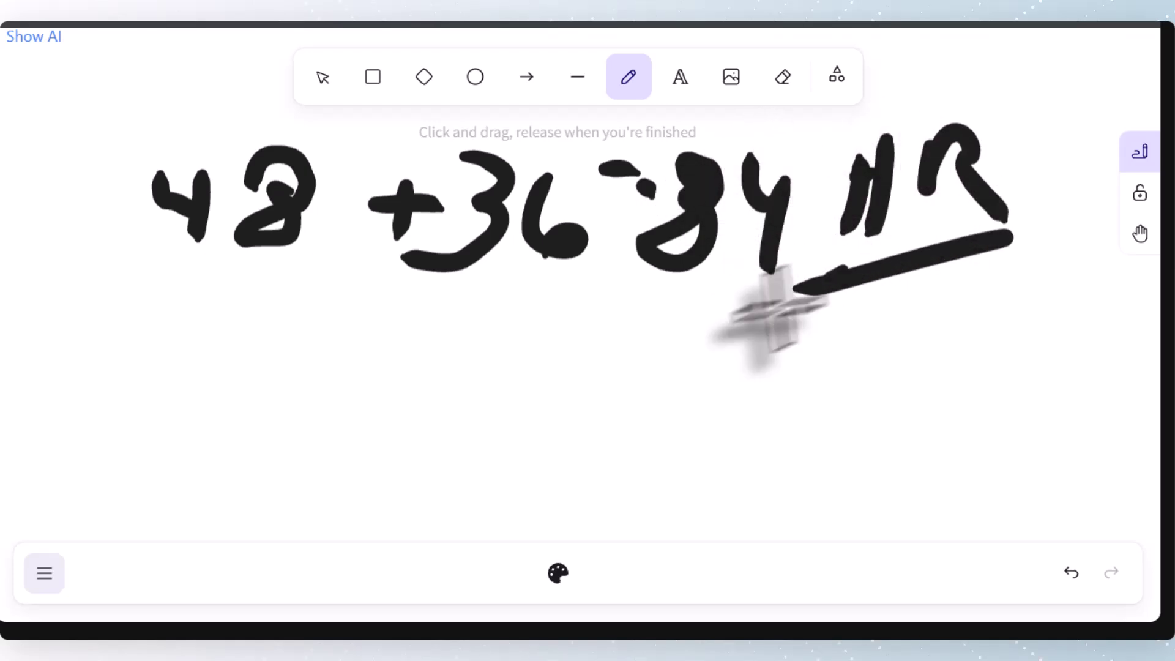
drag(725, 339, 925, 311)
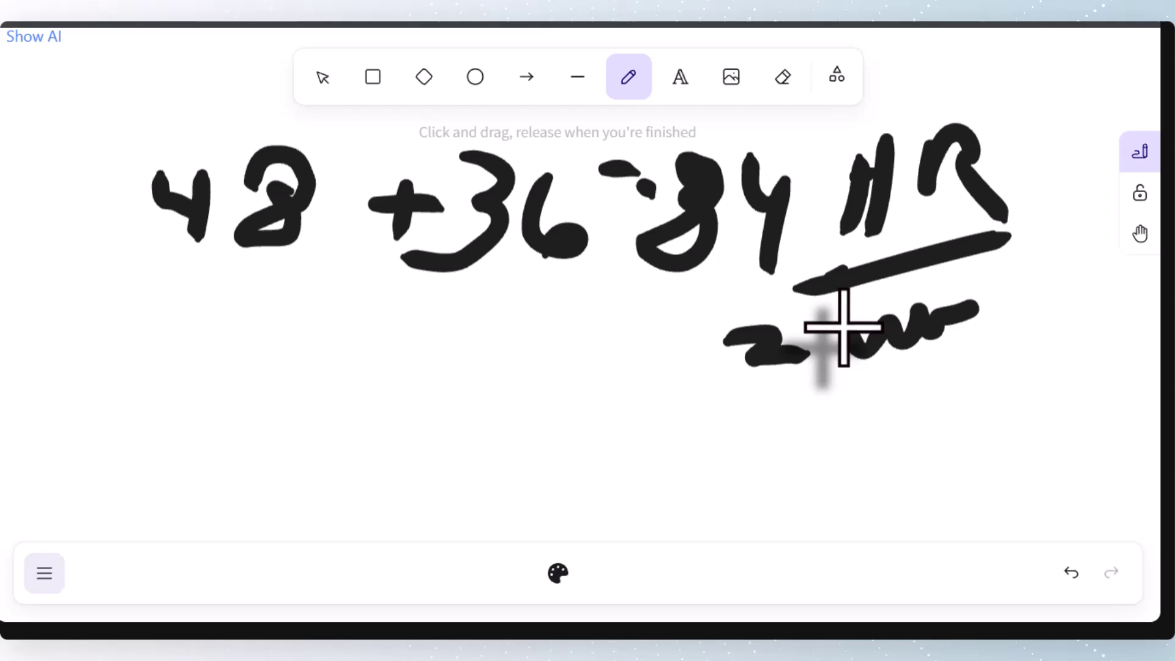
drag(996, 280, 1044, 361)
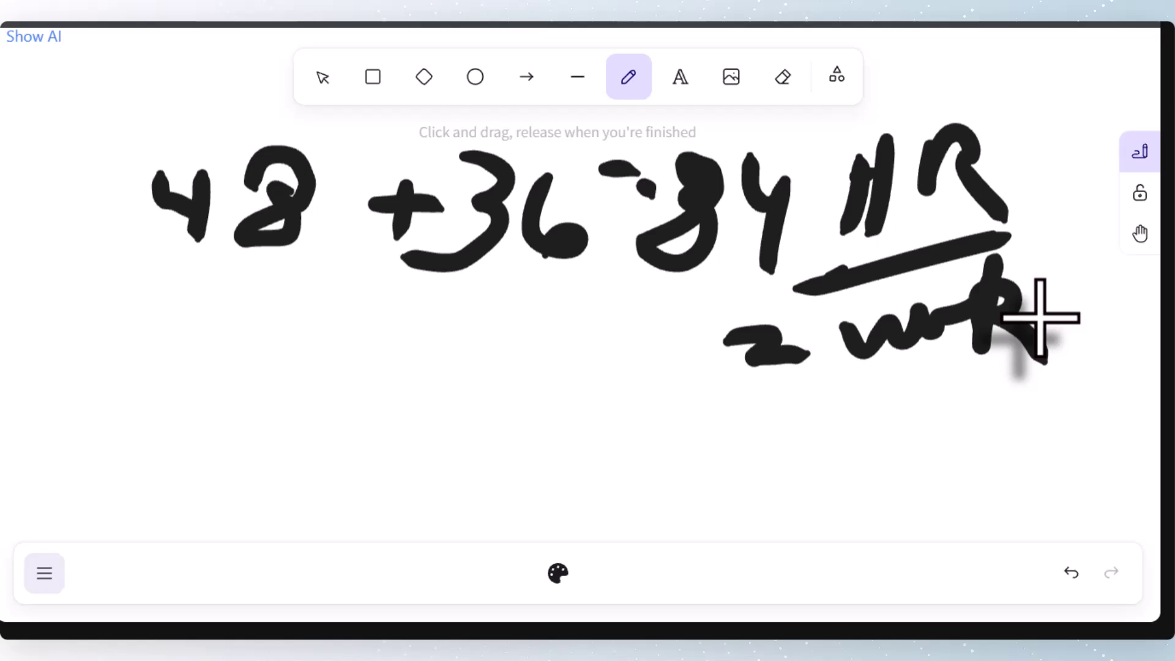
click(722, 360)
drag(796, 272, 691, 306)
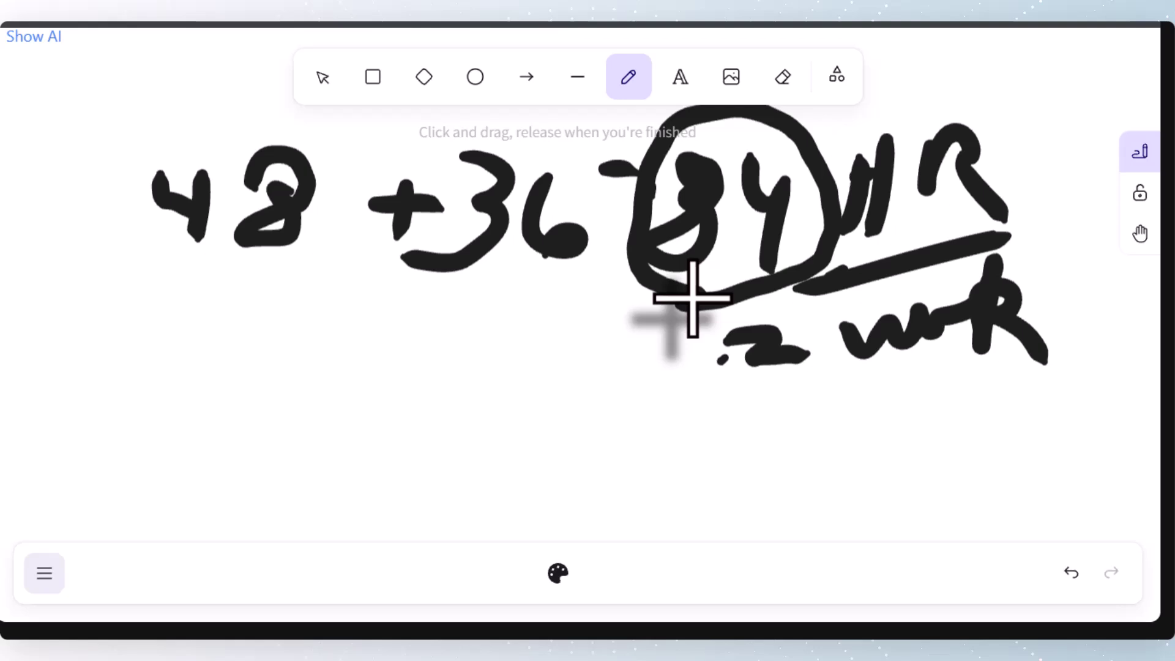
On blank canvas further down, write 84 HR over a long fraction bar.
click(549, 420)
scroll(554, 419, down, 3)
scroll(555, 420, down, 4)
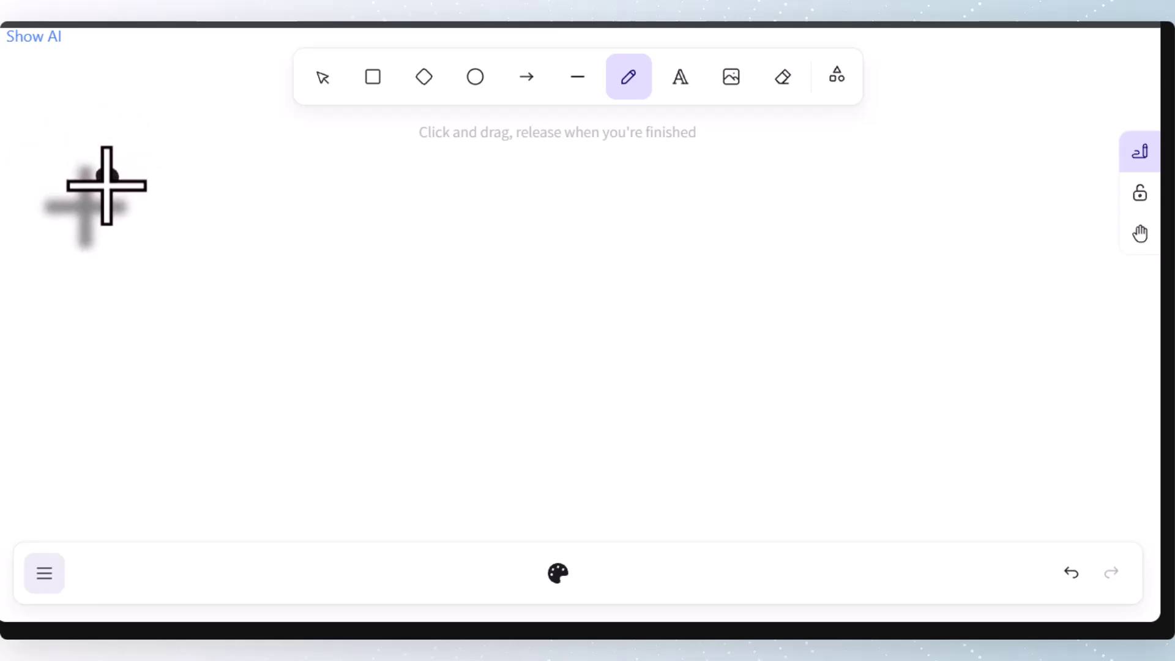
mouse_move(106, 185)
mouse_down()
mouse_move(189, 176)
mouse_move(223, 196)
mouse_move(245, 162)
mouse_move(221, 265)
mouse_up()
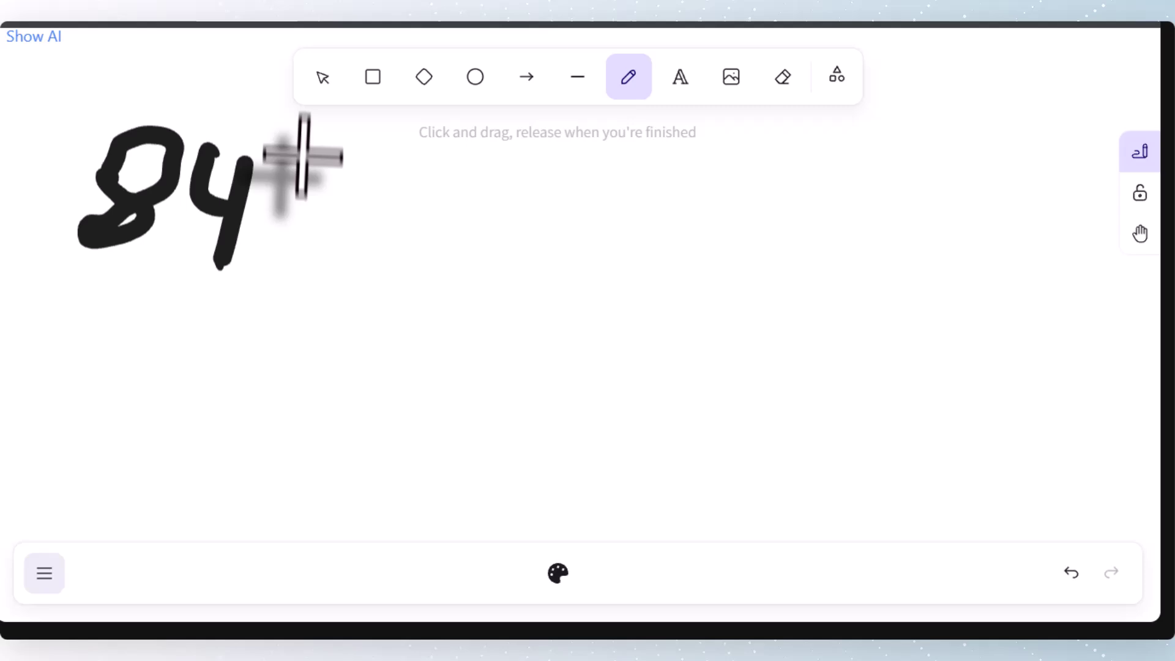
drag(304, 160, 269, 264)
mouse_move(293, 180)
mouse_down()
mouse_move(306, 223)
mouse_move(377, 190)
mouse_move(449, 240)
mouse_up()
drag(17, 300, 1073, 311)
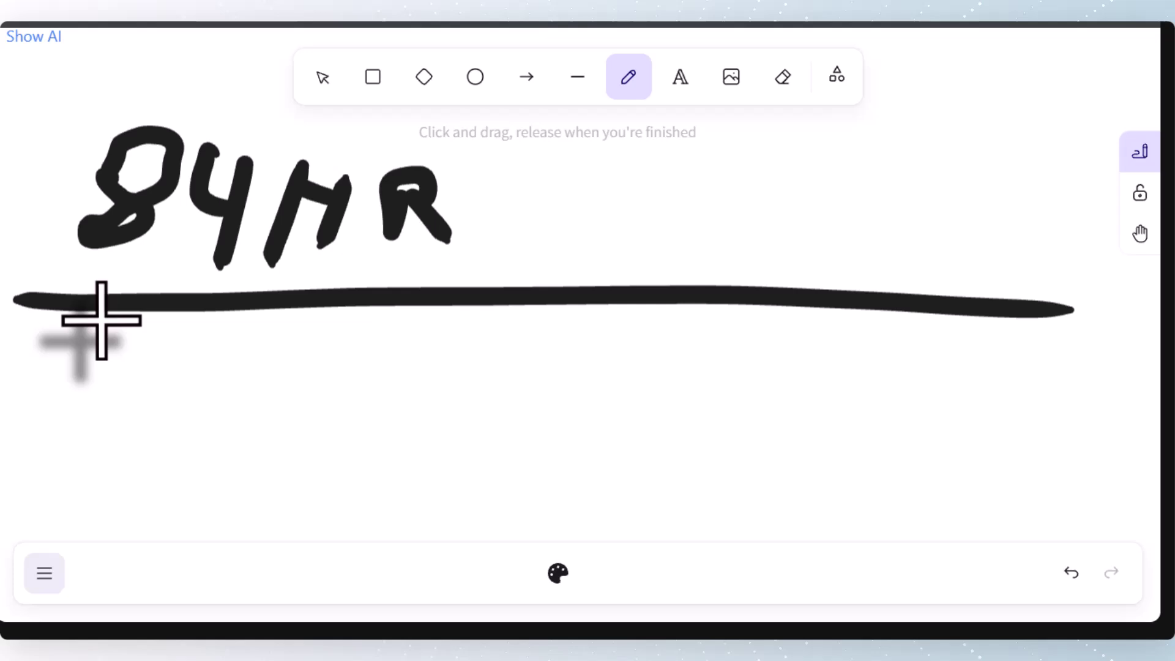
Write 2 weeks under the bar, then a divider and 52 weeks over YR.
drag(110, 318, 149, 392)
drag(206, 366, 195, 384)
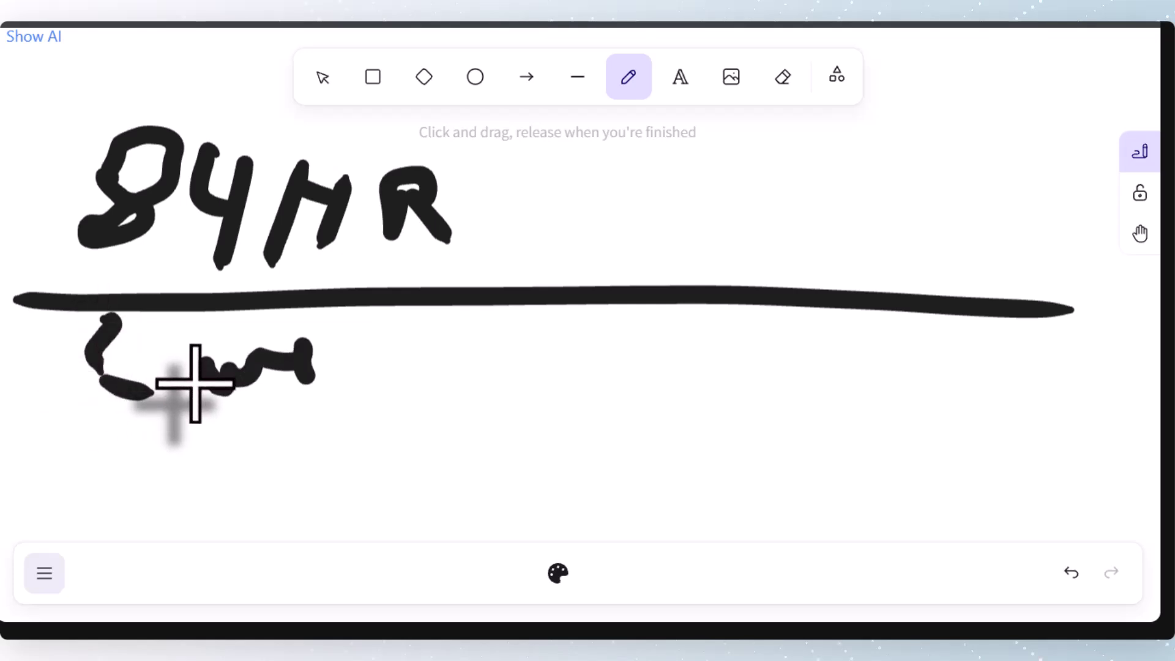
drag(456, 351, 431, 376)
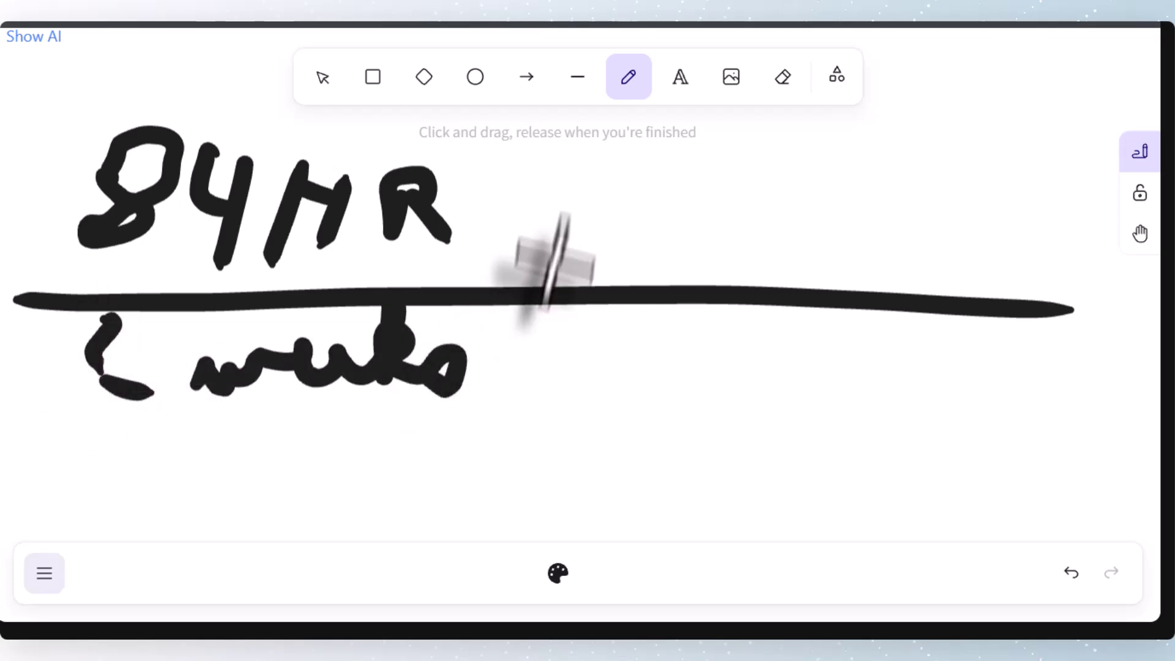
drag(542, 168, 544, 384)
mouse_move(617, 205)
mouse_down()
mouse_move(586, 260)
mouse_move(664, 183)
mouse_move(710, 258)
mouse_move(878, 244)
mouse_move(988, 179)
mouse_up()
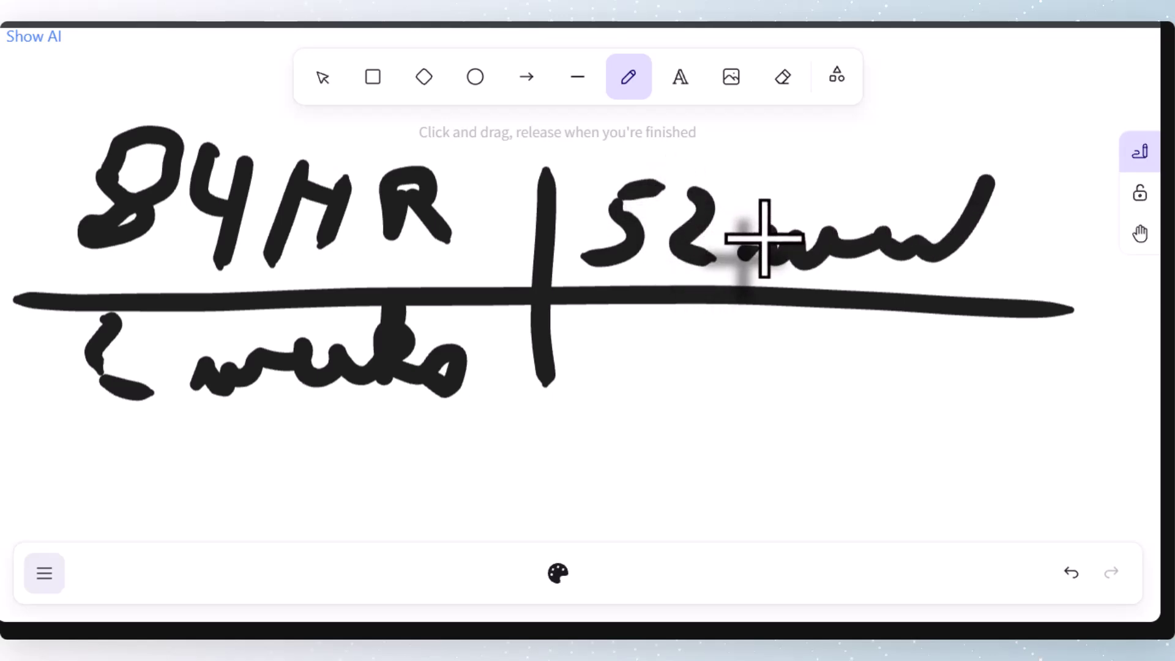
drag(998, 239, 1067, 260)
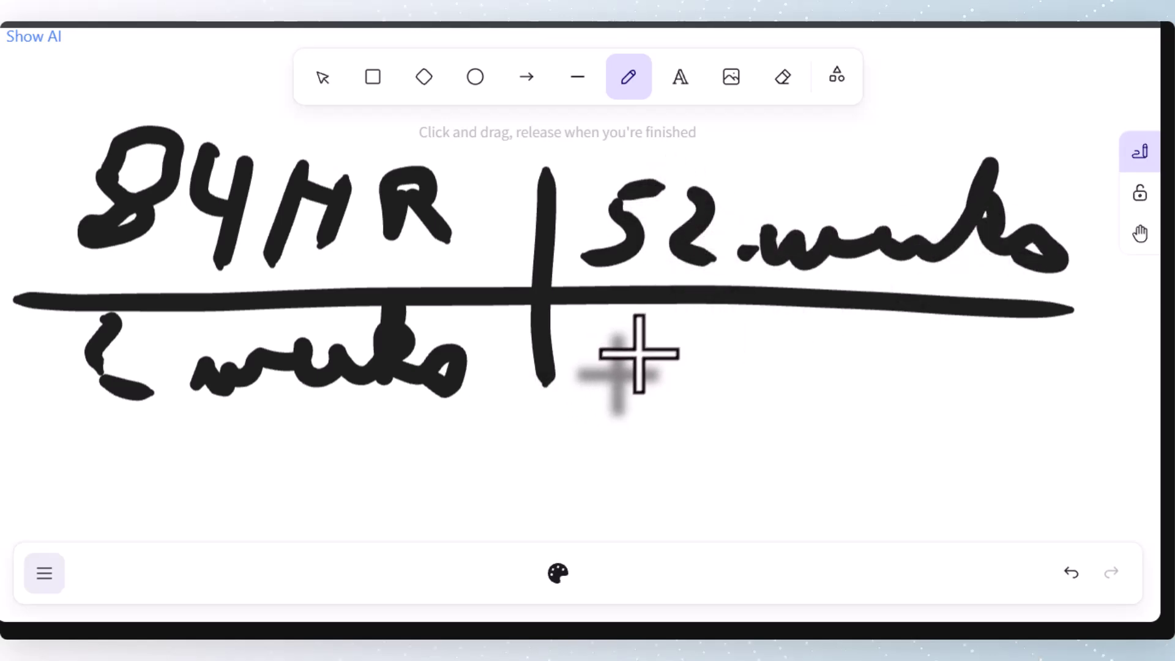
mouse_move(670, 352)
mouse_down()
mouse_move(692, 364)
mouse_move(737, 315)
mouse_up()
drag(679, 374, 676, 434)
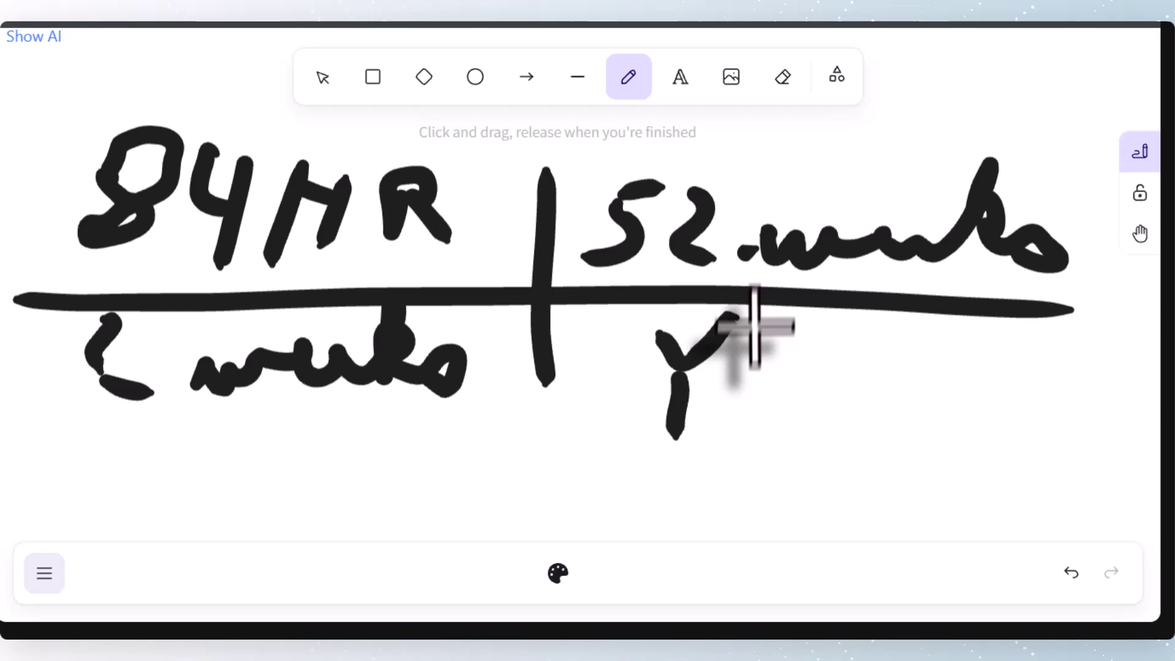
drag(768, 342, 757, 401)
drag(770, 330, 808, 358)
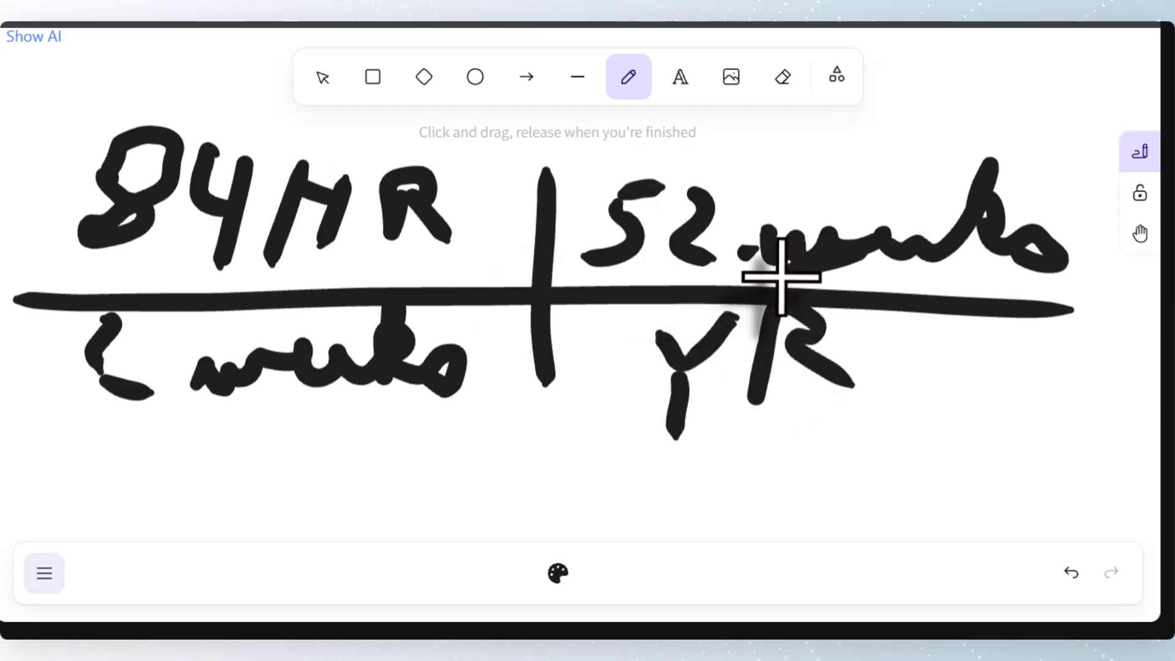
Cancel both weeks units, strike out 84 and the 2, and note the reduced value.
drag(781, 277, 1093, 157)
drag(258, 443, 499, 283)
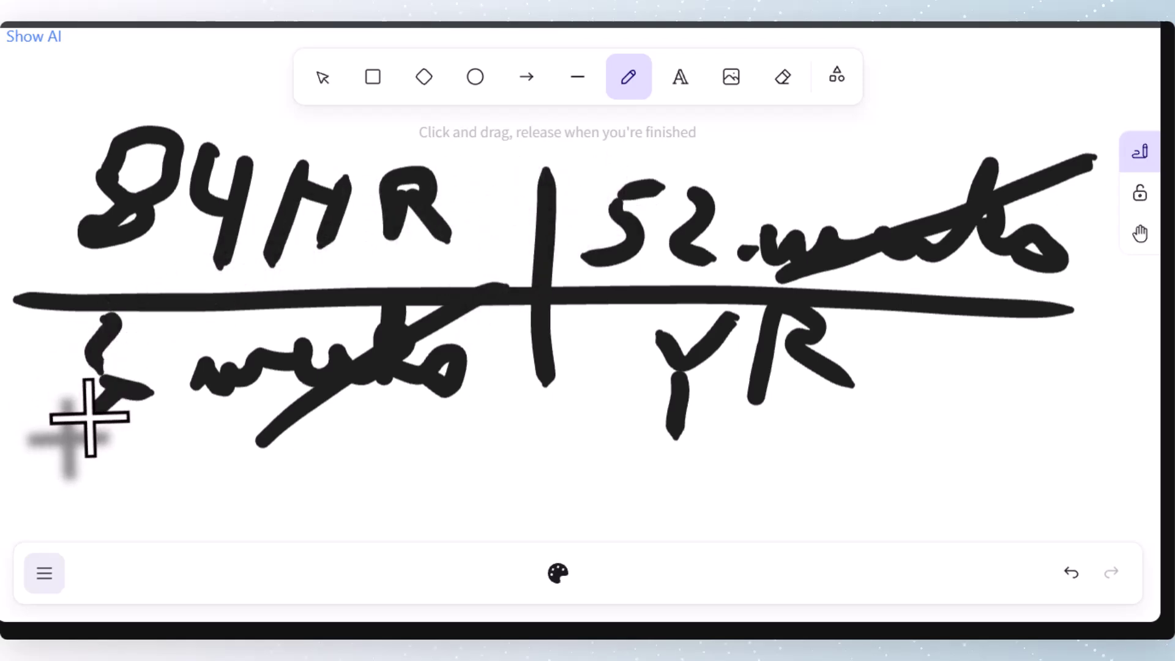
drag(90, 418, 205, 286)
drag(53, 294, 258, 118)
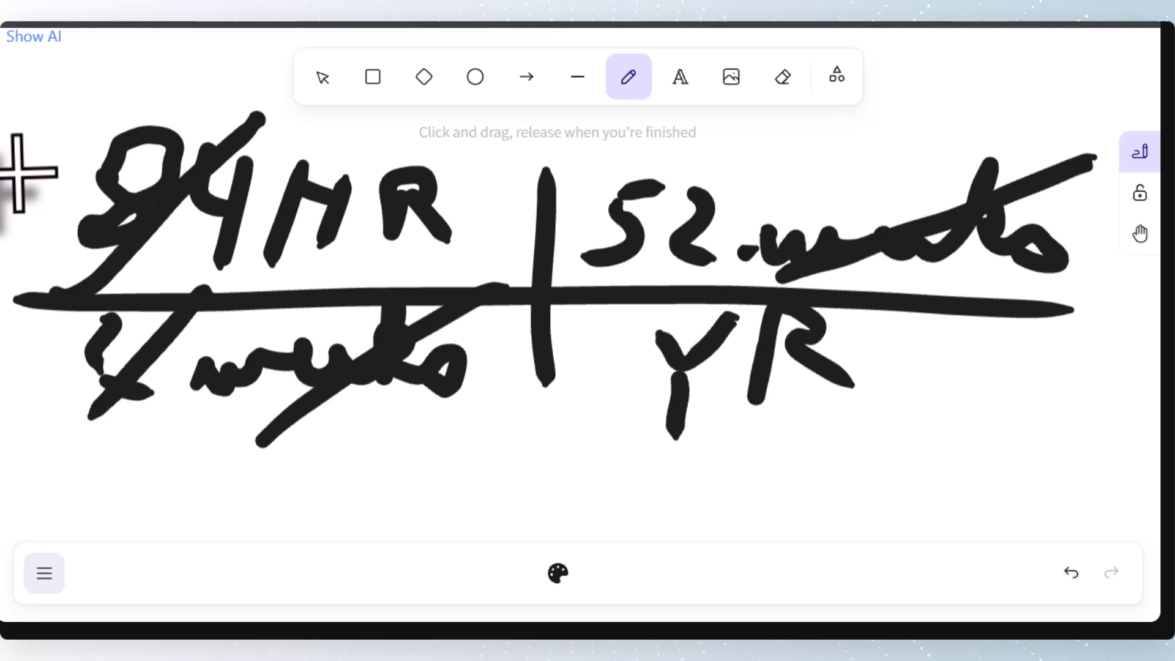
drag(18, 172, 64, 150)
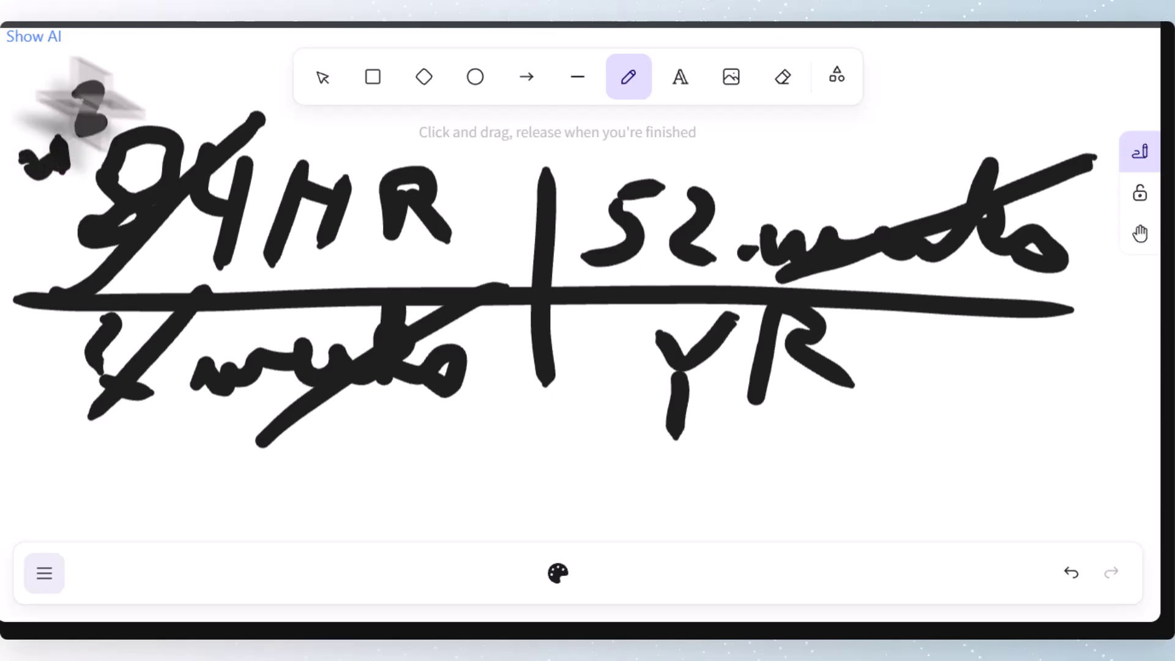
drag(90, 101, 97, 122)
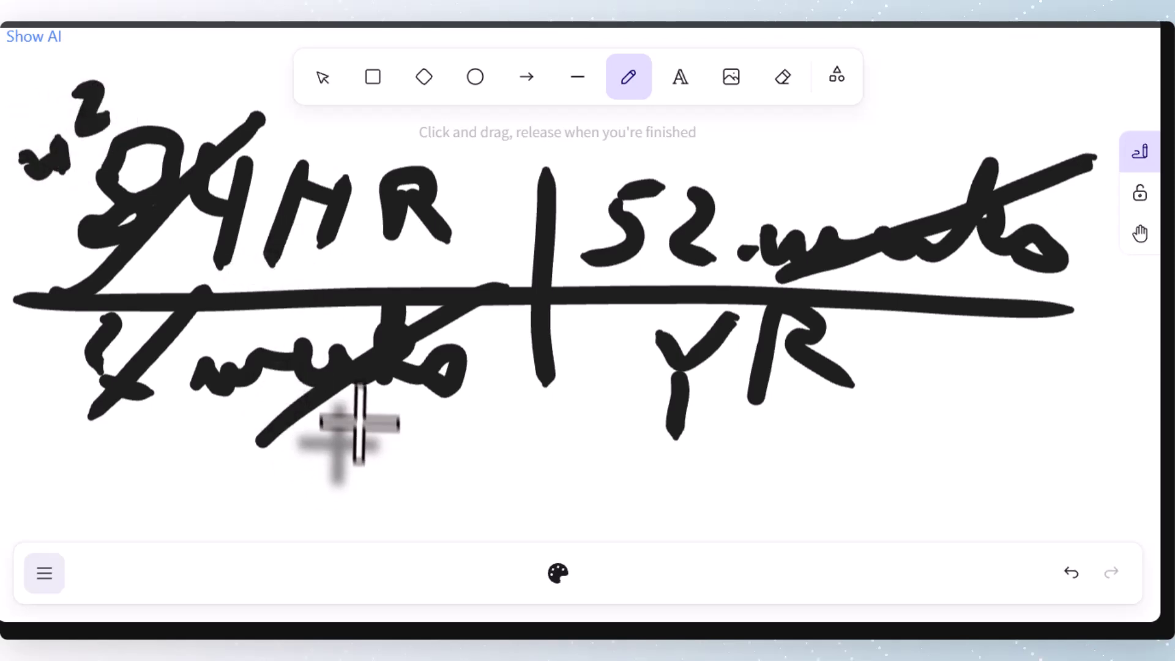
Write the result 2184 HR with a bar beneath it for per YR.
mouse_move(350, 444)
mouse_down()
mouse_move(337, 499)
mouse_move(422, 537)
mouse_up()
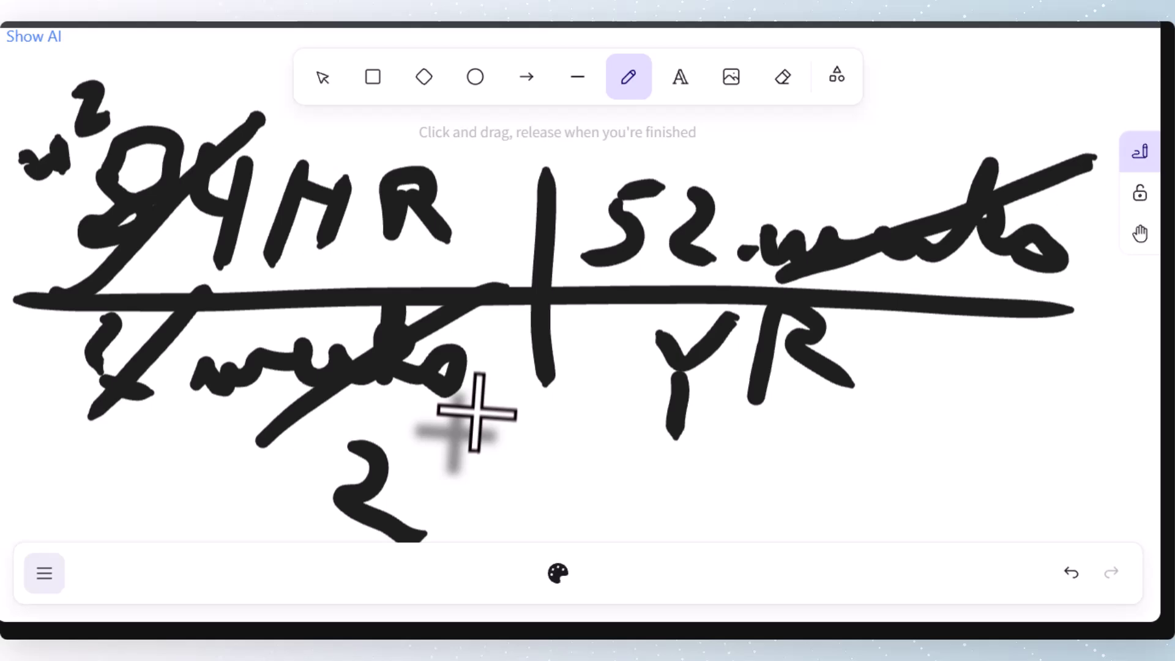
drag(483, 416, 450, 530)
drag(561, 450, 543, 451)
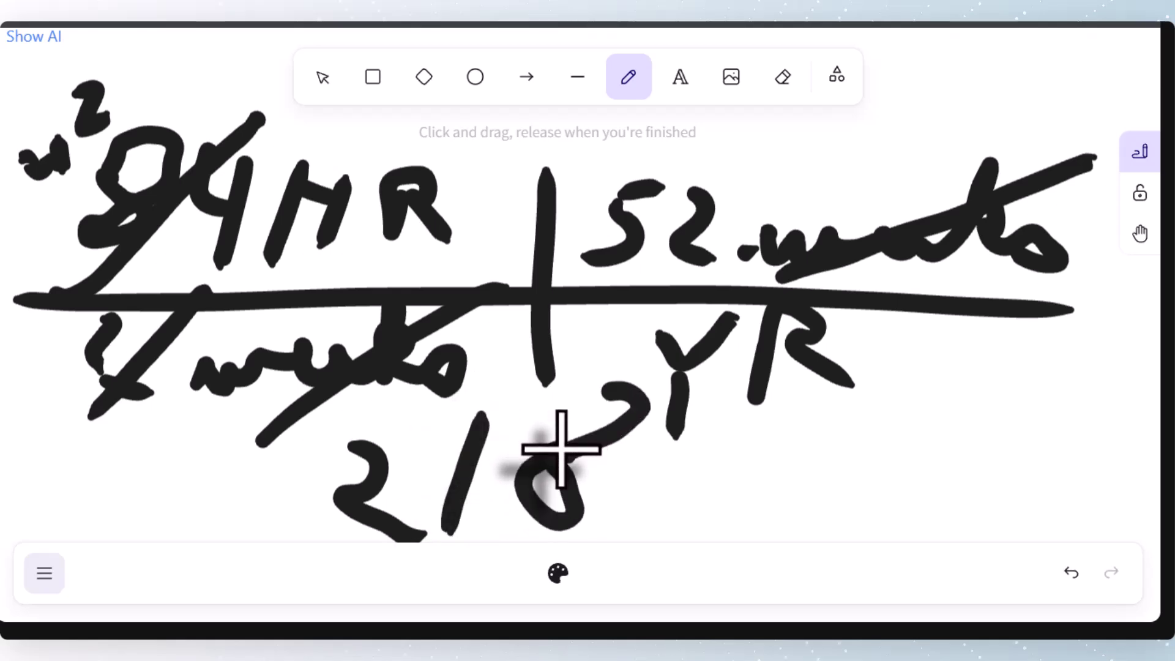
mouse_move(673, 378)
mouse_down()
mouse_move(677, 414)
mouse_move(707, 464)
mouse_up()
drag(734, 416, 692, 498)
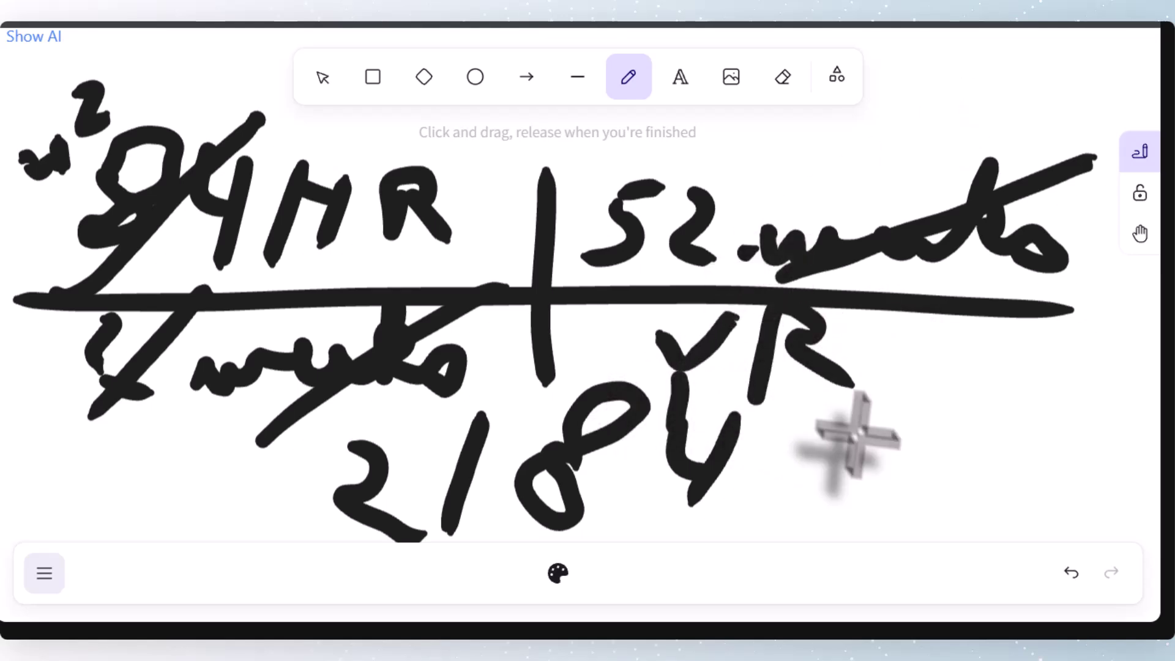
mouse_move(844, 415)
mouse_down()
mouse_move(892, 402)
mouse_move(885, 450)
mouse_move(950, 376)
mouse_move(945, 411)
mouse_up()
mouse_move(798, 534)
mouse_down()
mouse_move(985, 467)
mouse_move(1029, 470)
mouse_move(1011, 511)
mouse_move(1058, 426)
mouse_move(1010, 464)
mouse_move(1017, 484)
mouse_move(1046, 465)
mouse_move(1044, 483)
mouse_move(1082, 502)
mouse_up()
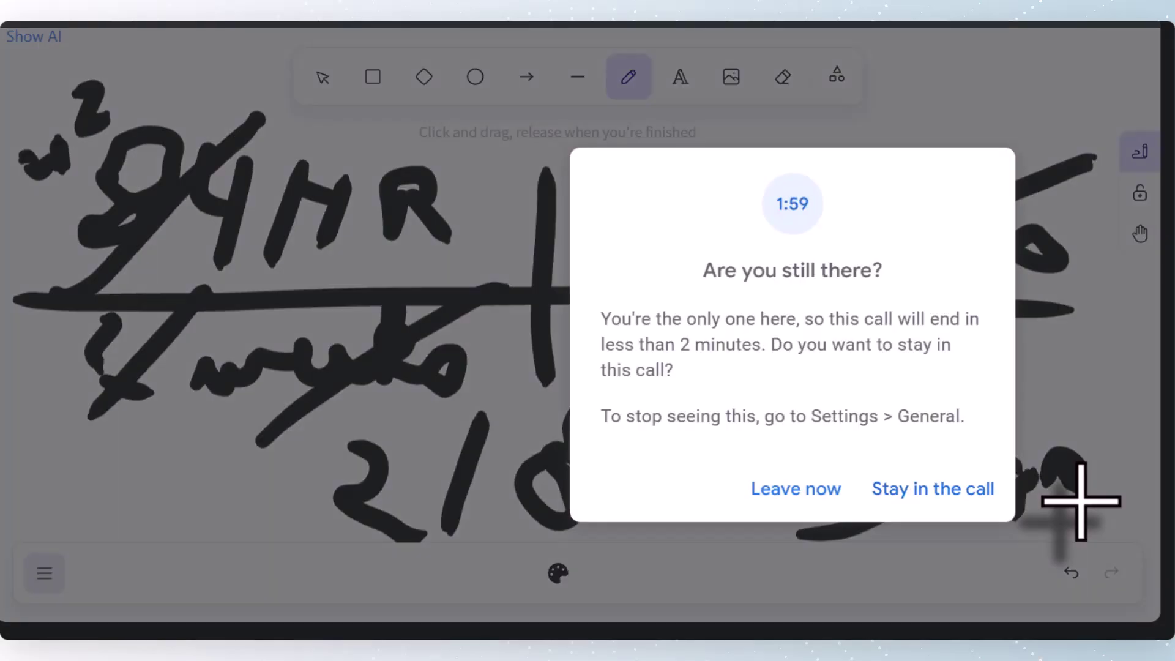
Choose 'Stay in the call' to close the 'Are you still there?' dialog.
click(924, 489)
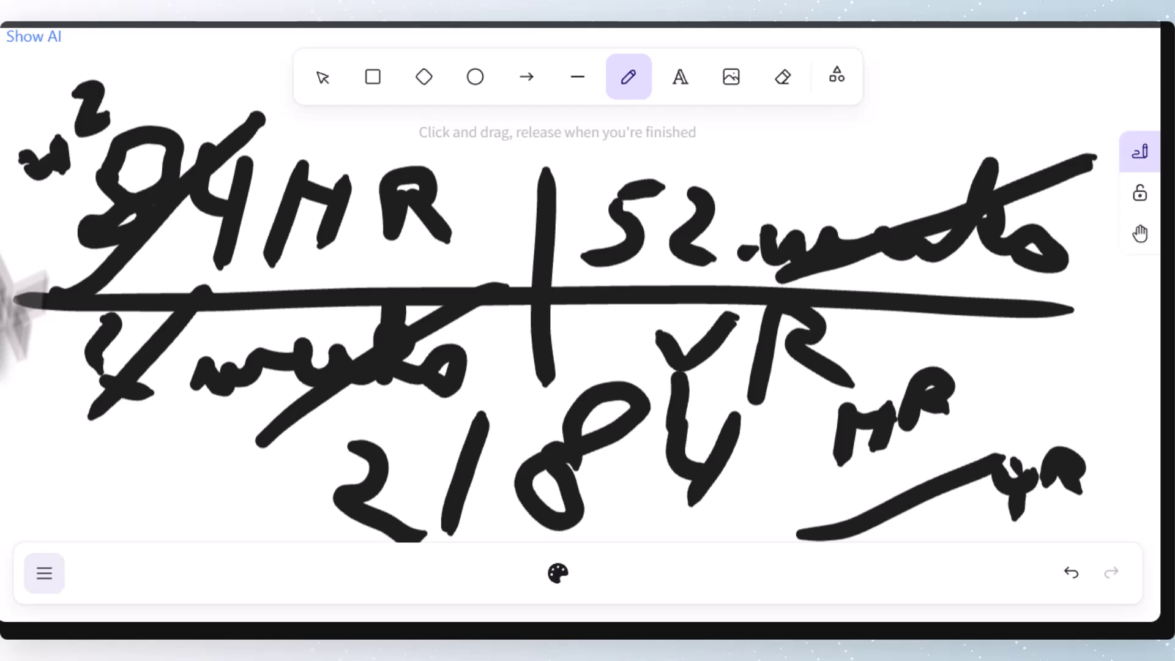